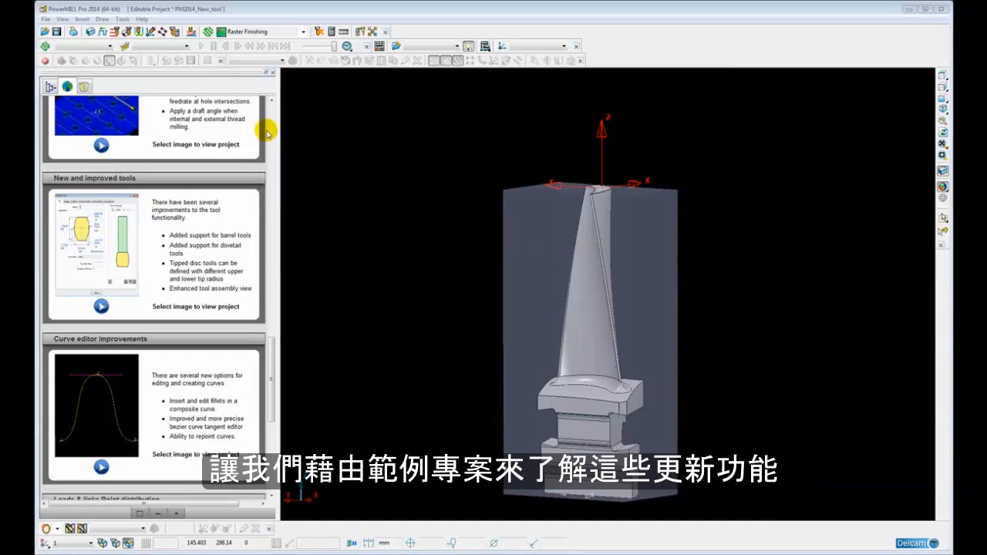
# Create a new barrel tool with its default tip geometry and close its definition.
pyautogui.click(51, 86)
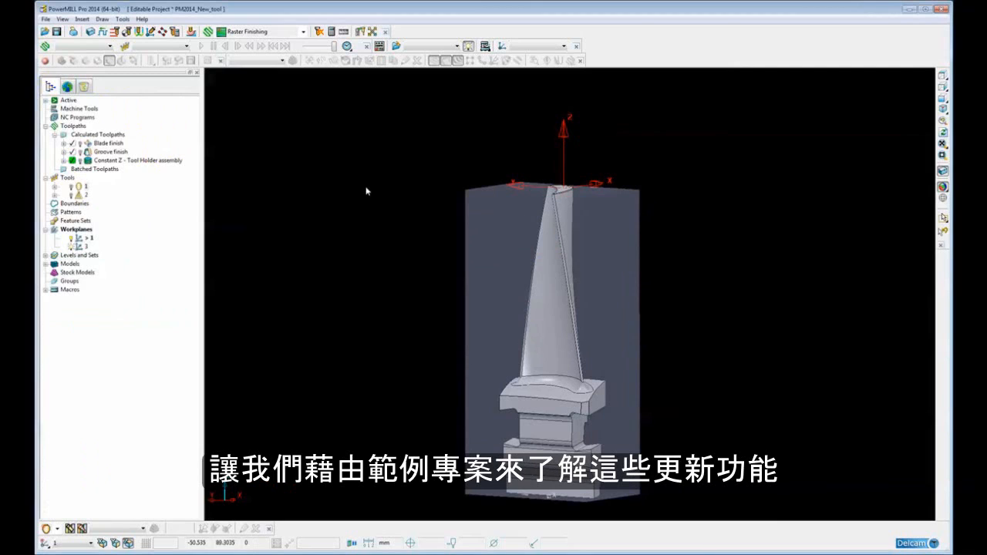
pyautogui.keyDown('shift'); pyautogui.moveTo(378, 226); pyautogui.dragTo(392, 205, button='middle'); pyautogui.keyUp('shift')
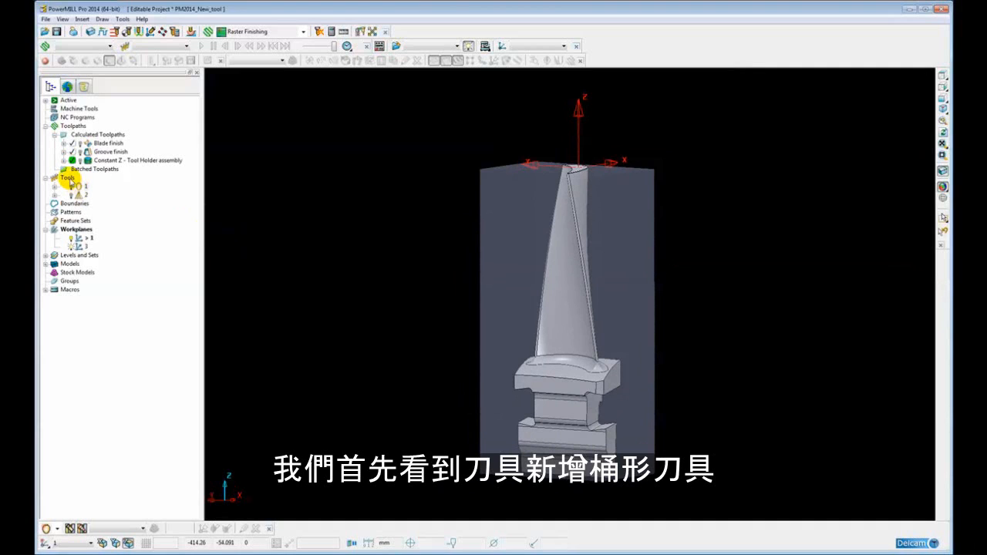
pyautogui.rightClick(68, 178)
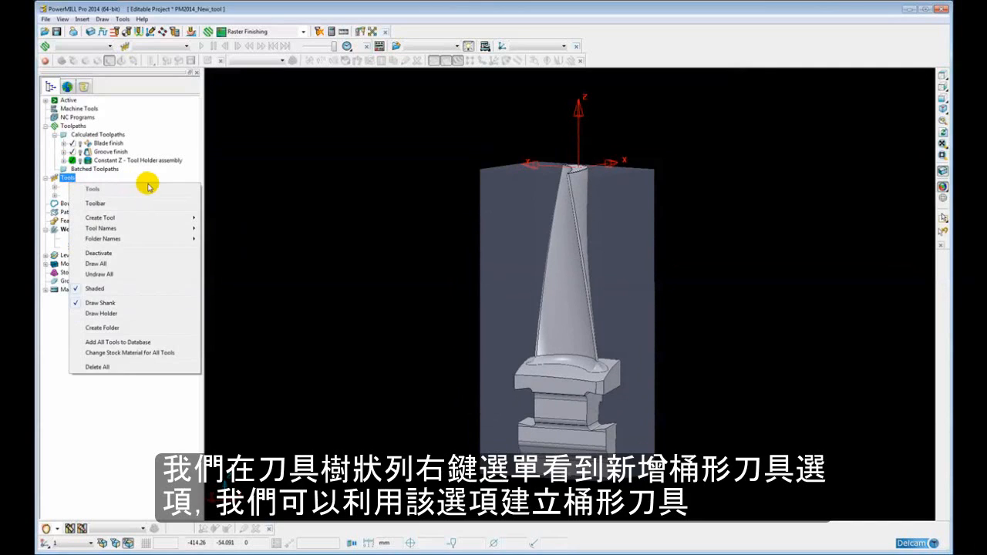
pyautogui.moveTo(191, 217)
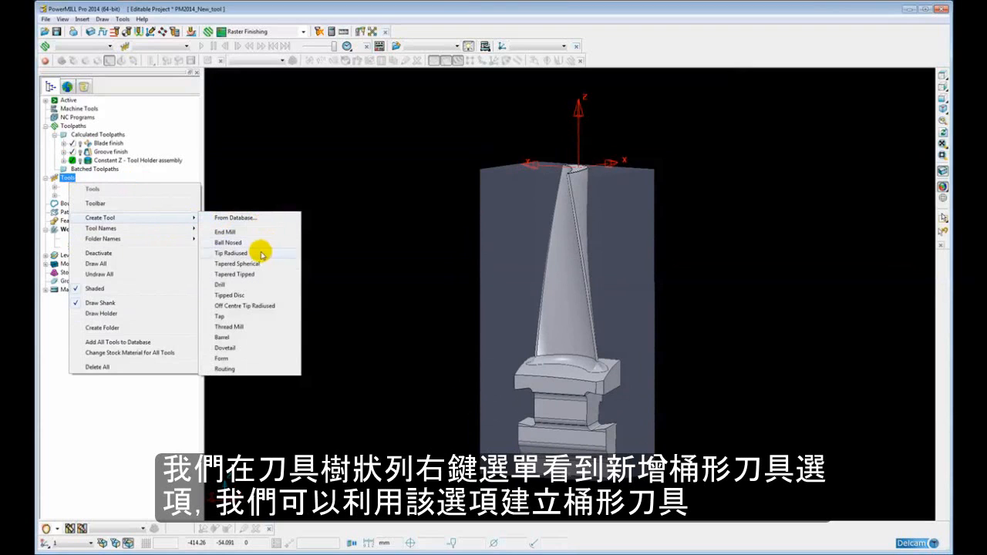
pyautogui.click(221, 337)
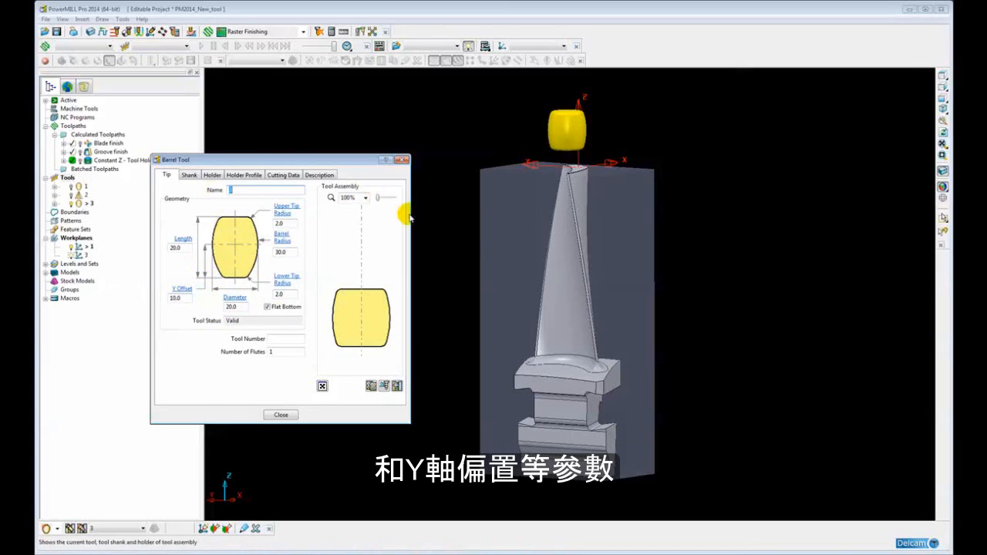
pyautogui.moveTo(491, 256); pyautogui.dragTo(498, 269, button='middle')
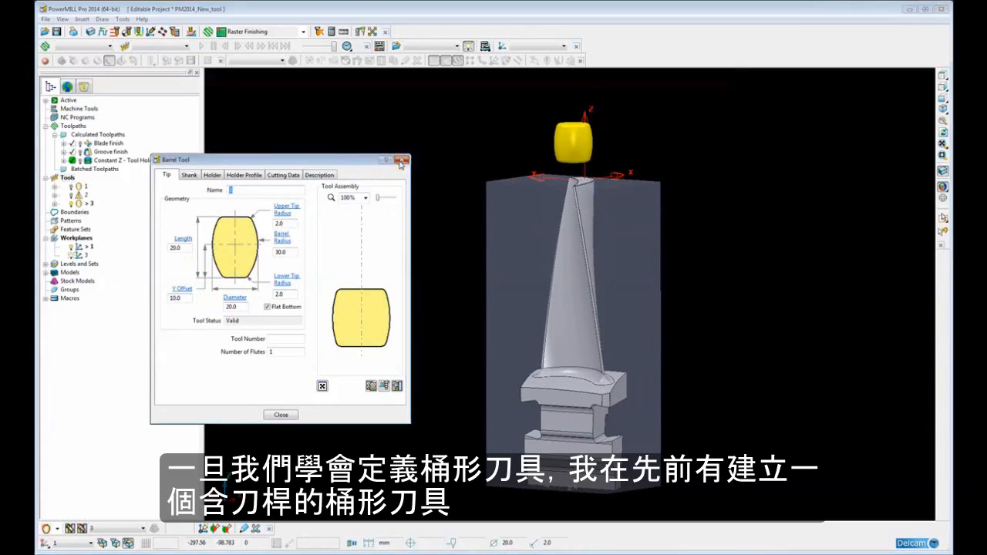
pyautogui.click(401, 160)
# Activate the existing barrel tool 1, which has a shank, and view it above the blade.
pyautogui.rightClick(83, 188)
pyautogui.click(87, 198)
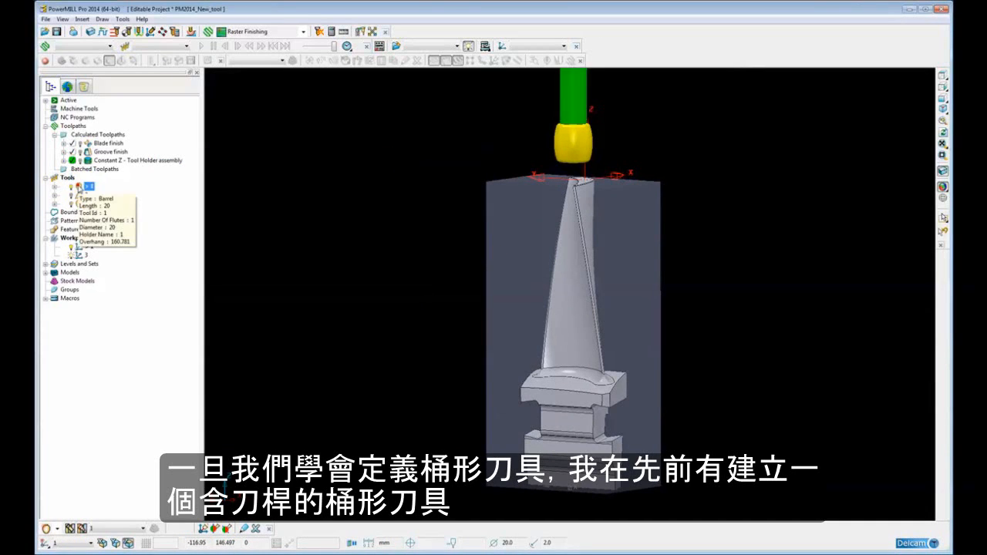
pyautogui.keyDown('shift'); pyautogui.moveTo(514, 209); pyautogui.dragTo(498, 281, button='middle'); pyautogui.keyUp('shift')
pyautogui.scroll(-2, 496, 313)
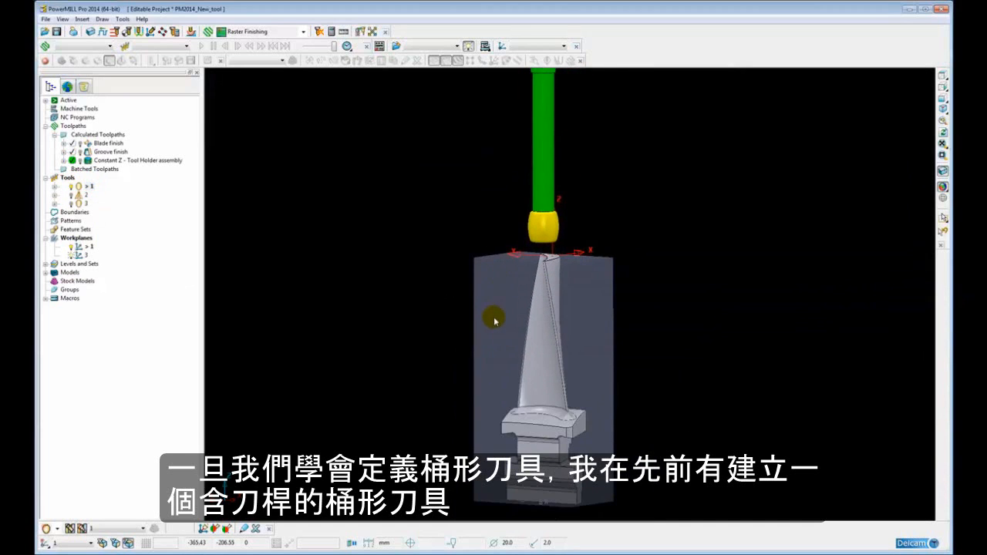
pyautogui.keyDown('shift'); pyautogui.moveTo(496, 351); pyautogui.dragTo(491, 336, button='middle'); pyautogui.keyUp('shift')
pyautogui.scroll(2, 490, 347)
pyautogui.scroll(-3, 490, 334)
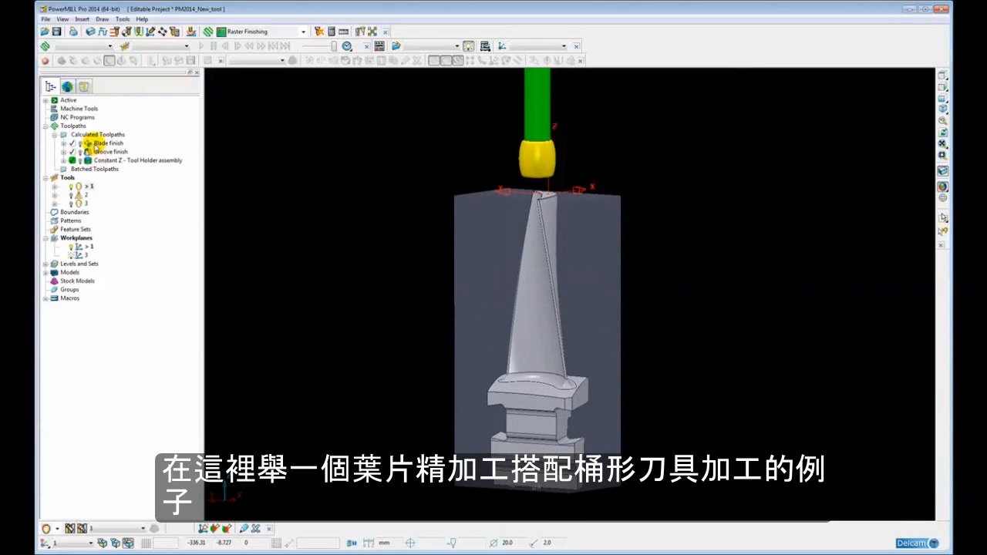
# Activate the Blade finish toolpath and open its Surface Projection settings.
pyautogui.click(90, 144)
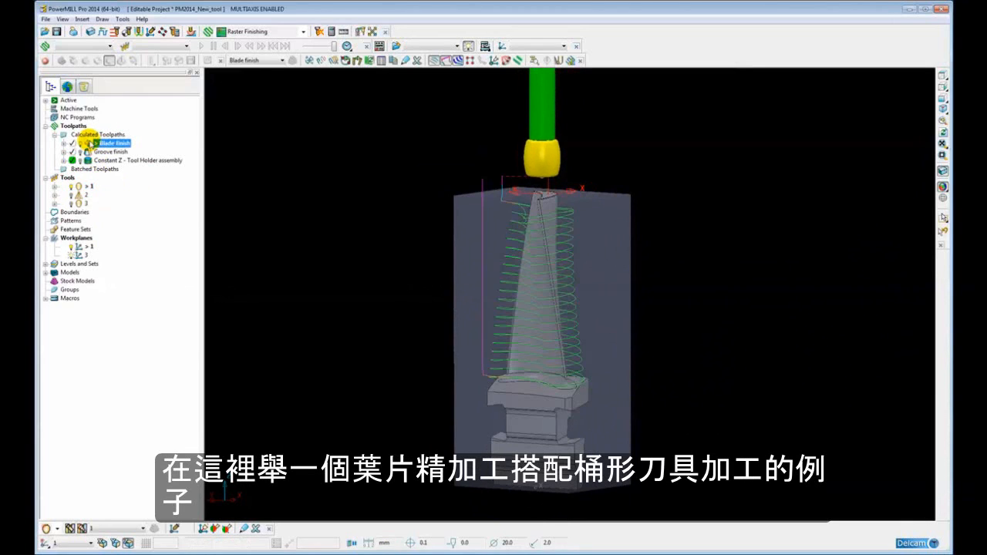
pyautogui.rightClick(89, 144)
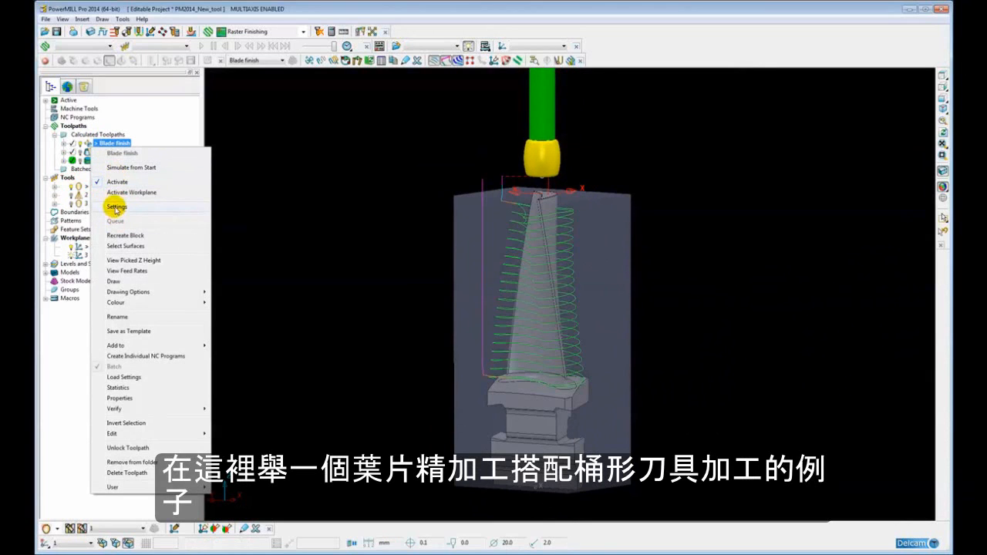
pyautogui.click(115, 208)
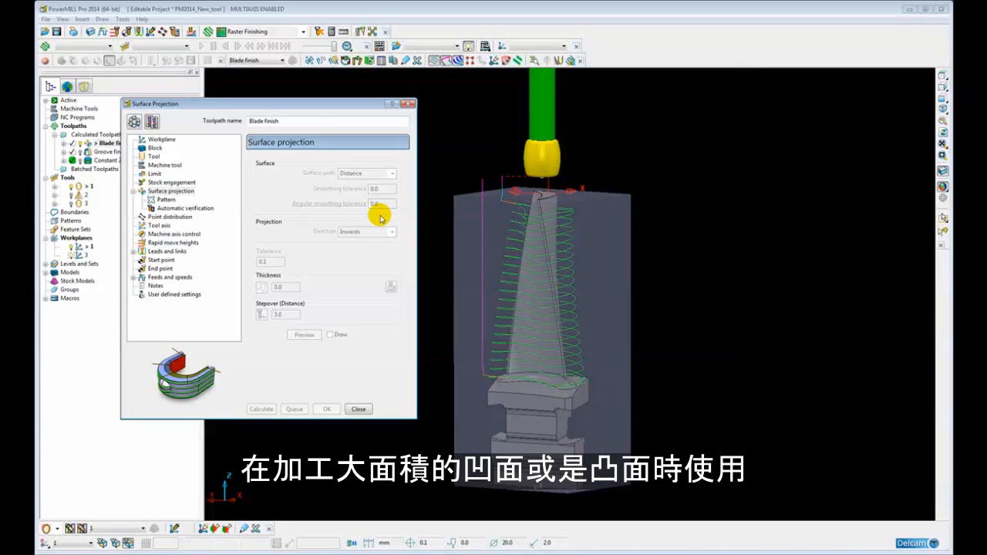
pyautogui.scroll(3, 535, 236)
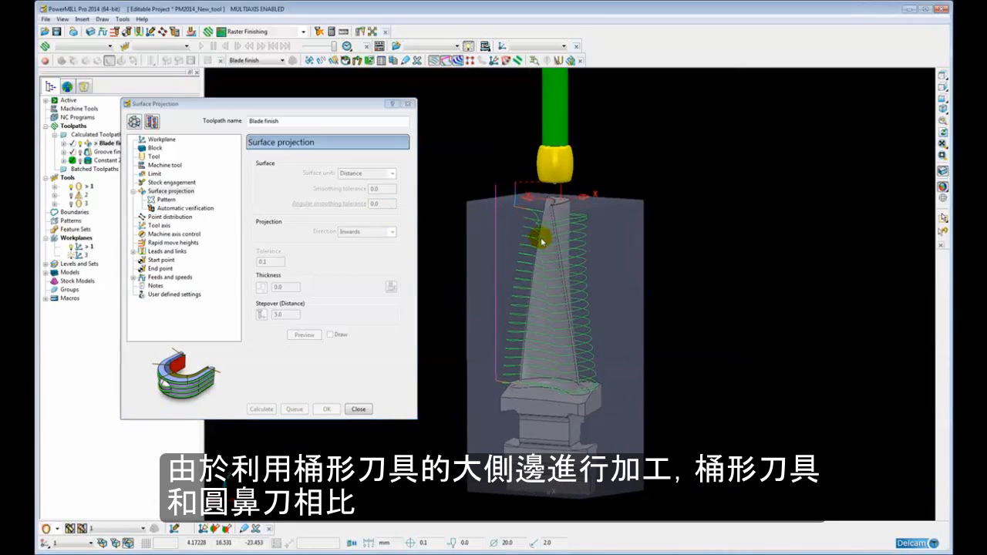
pyautogui.scroll(3, 590, 197)
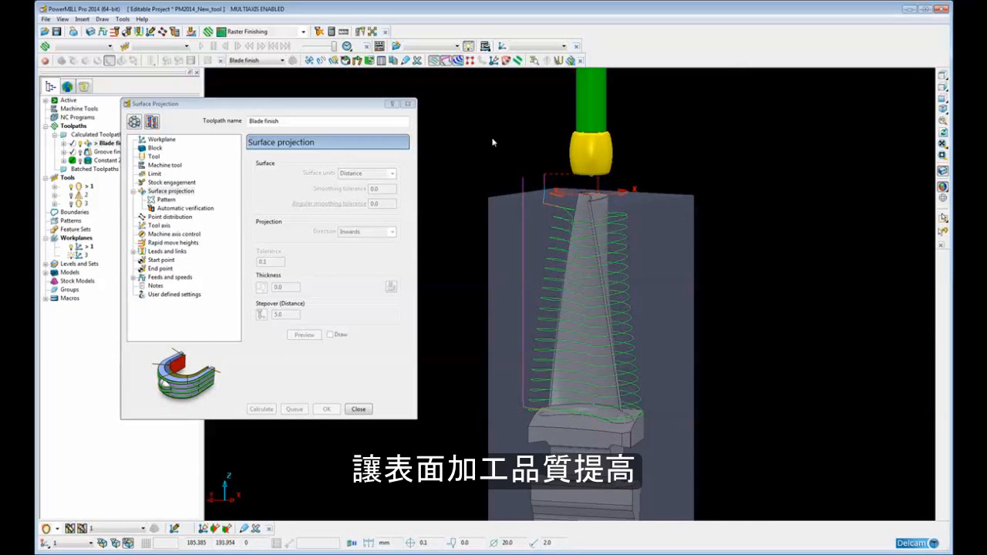
# Show the projection surface level around the blade for inspection and hide it again.
pyautogui.moveTo(494, 297); pyautogui.dragTo(558, 264, button='middle')
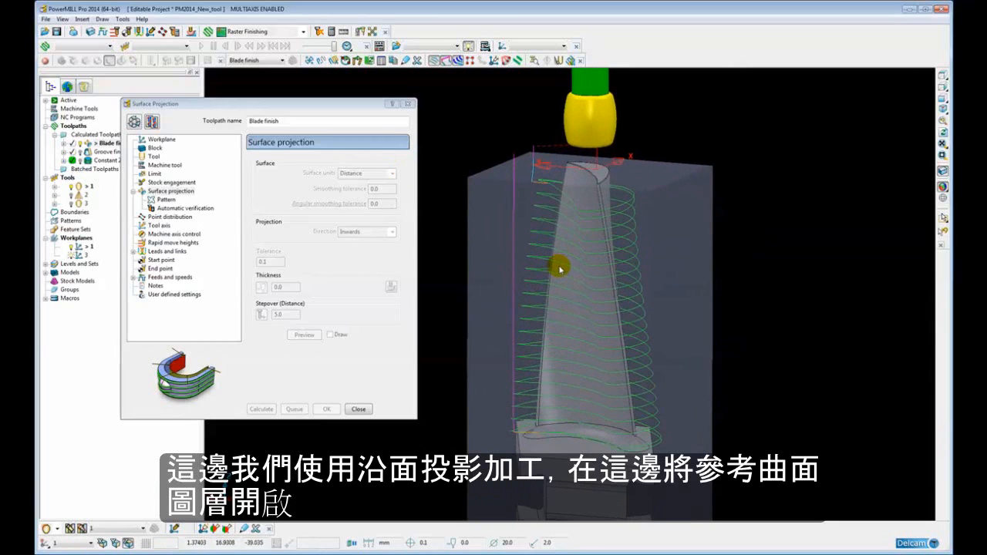
pyautogui.click(46, 264)
pyautogui.click(72, 289)
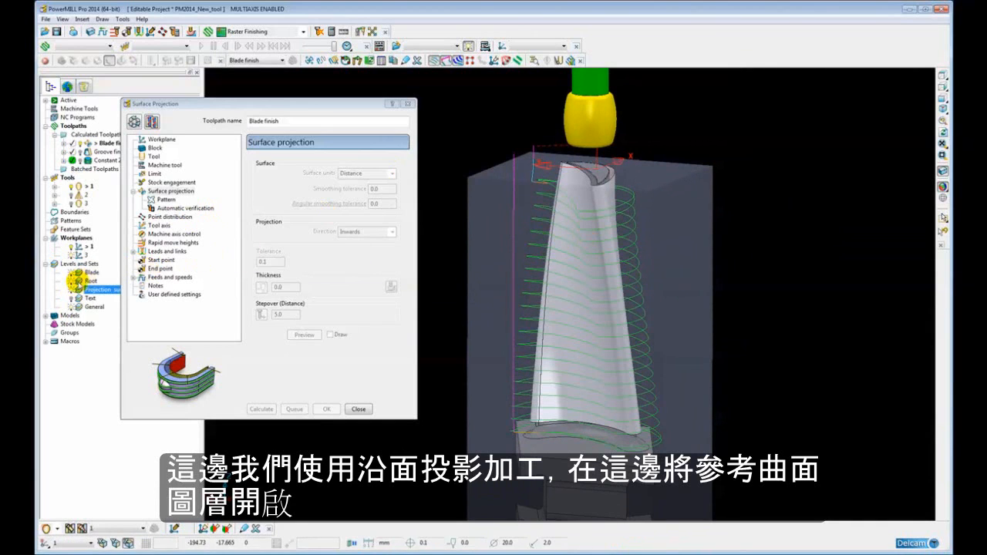
pyautogui.click(72, 288)
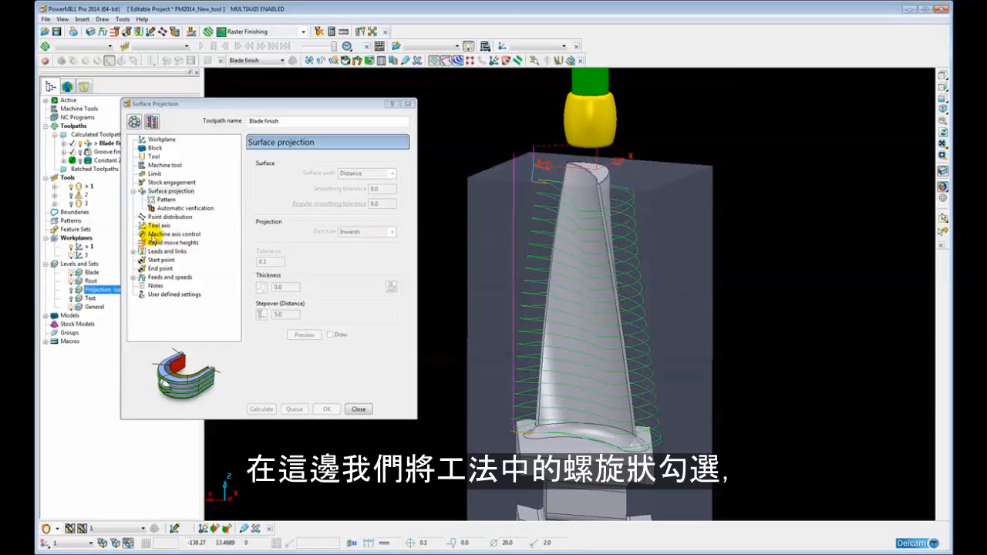
# Review the tool axis settings of the Blade finish toolpath and close them unchanged.
pyautogui.click(157, 225)
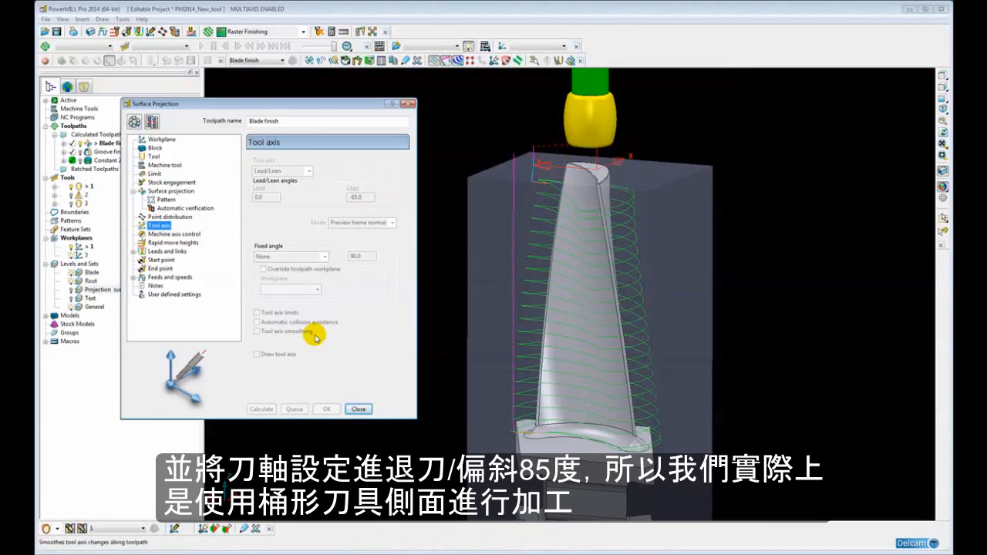
pyautogui.click(359, 409)
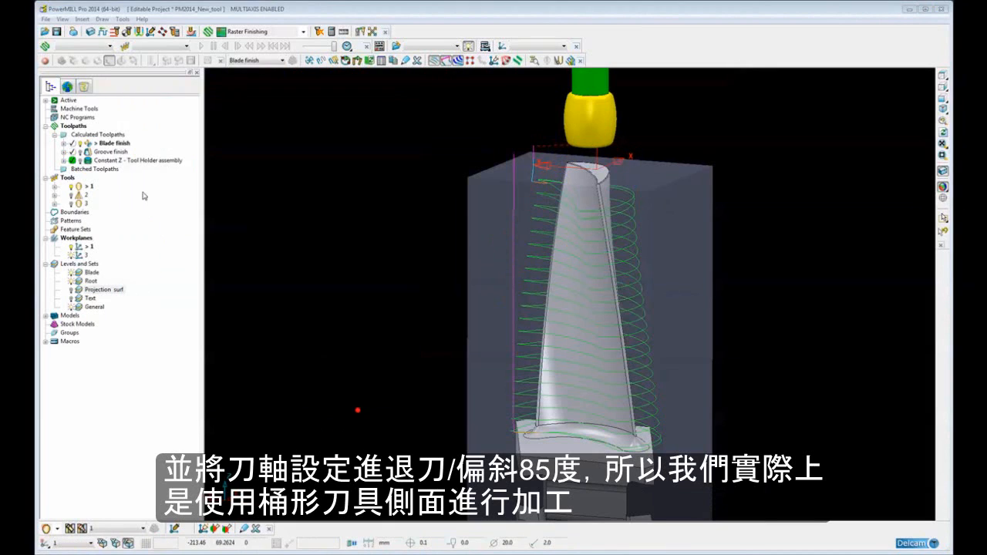
# Simulate the Blade finish toolpath from its start at reduced speed, examine the tool from several angles, and stop the simulation.
pyautogui.rightClick(112, 145)
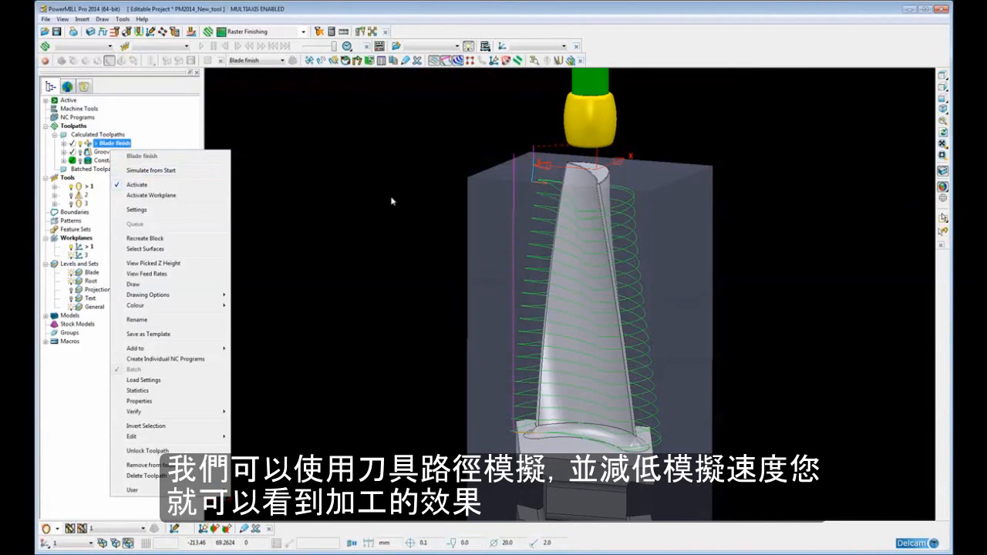
pyautogui.keyDown('ctrl'); pyautogui.moveTo(405, 206); pyautogui.dragTo(410, 250, button='middle'); pyautogui.keyUp('ctrl')
pyautogui.moveTo(334, 48); pyautogui.dragTo(315, 49)
pyautogui.click(202, 46)
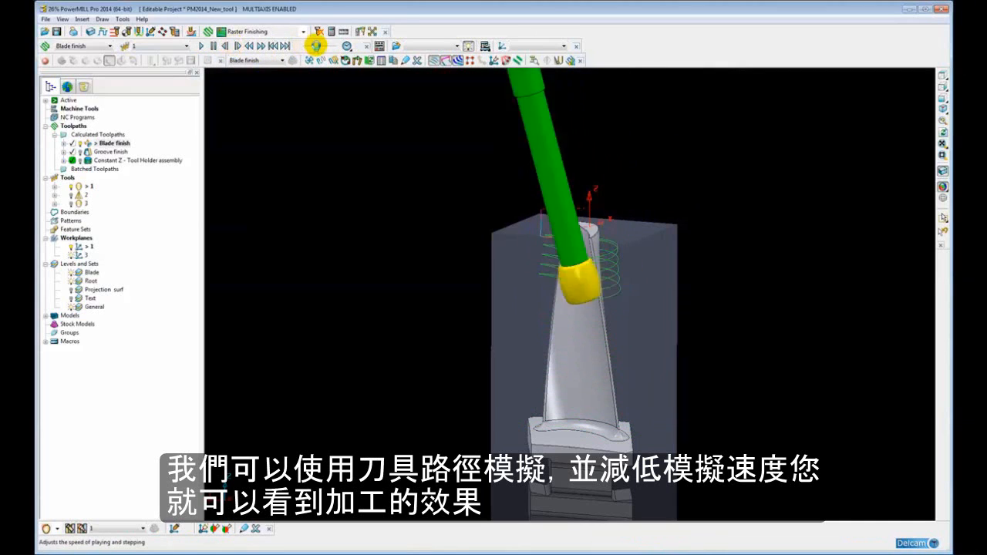
pyautogui.moveTo(316, 45); pyautogui.dragTo(310, 46)
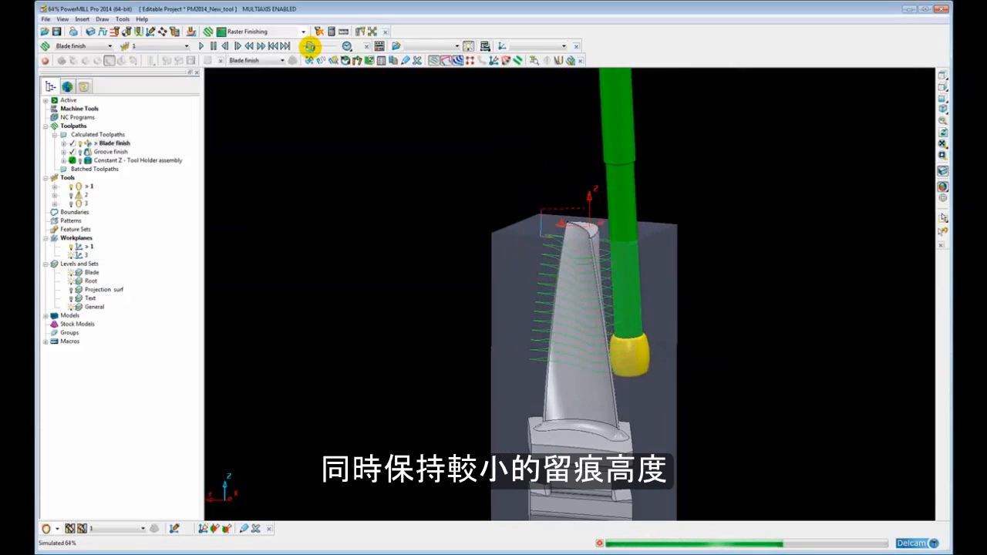
pyautogui.moveTo(668, 385); pyautogui.dragTo(529, 383, button='middle')
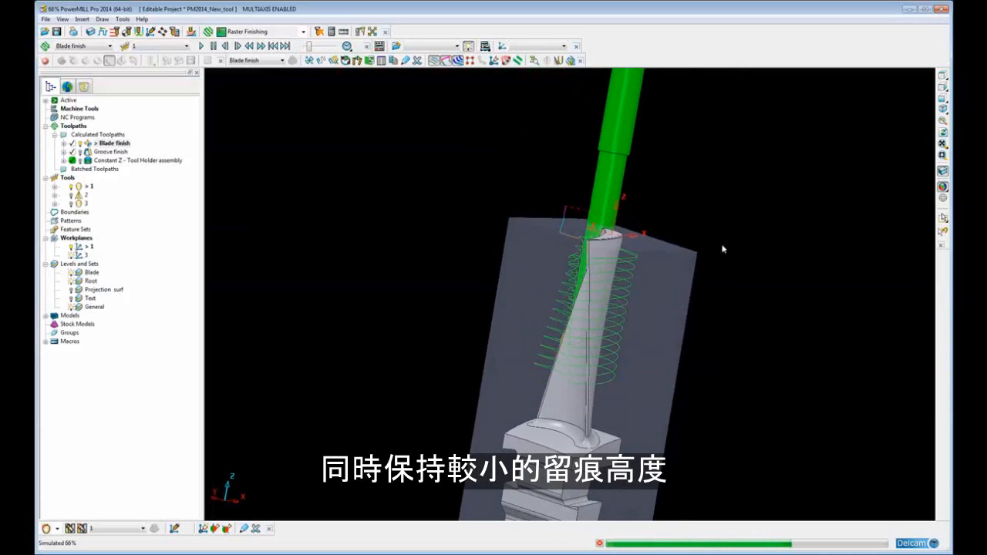
pyautogui.moveTo(723, 249); pyautogui.dragTo(672, 208, button='middle')
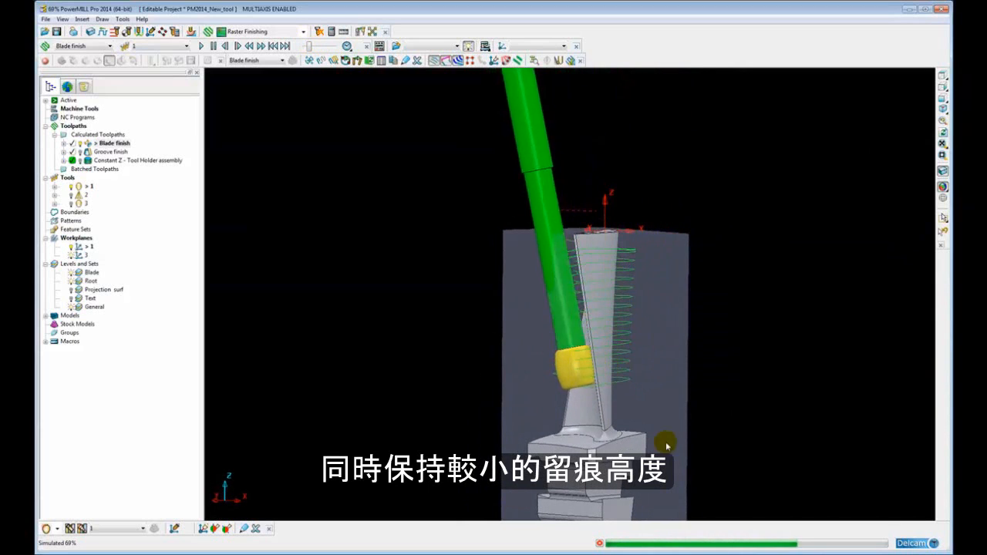
pyautogui.click(599, 542)
pyautogui.keyDown('shift'); pyautogui.moveTo(535, 347); pyautogui.dragTo(537, 273, button='middle'); pyautogui.keyUp('shift')
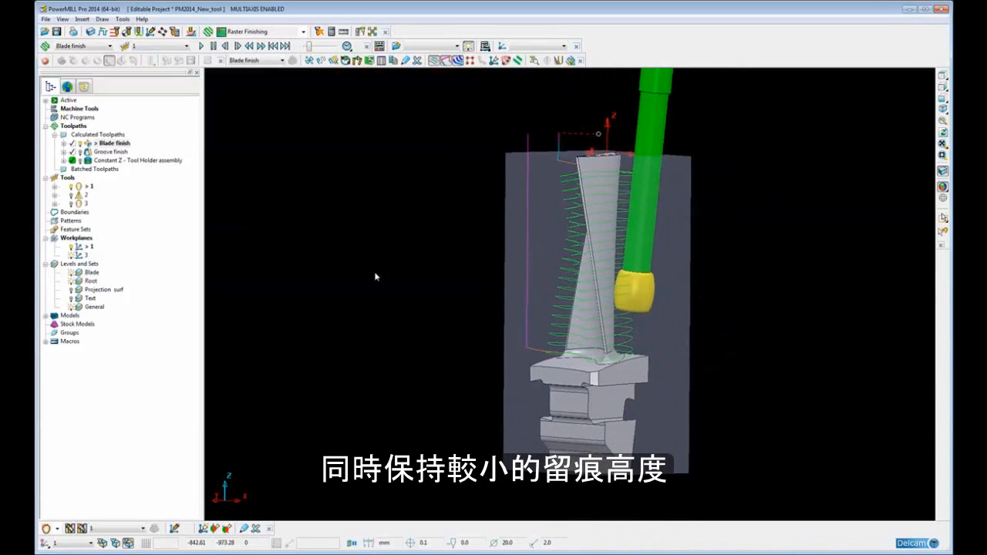
# Activate dovetail tool 2 and review its tip geometry settings without changing them.
pyautogui.moveTo(377, 276); pyautogui.dragTo(419, 293, button='middle')
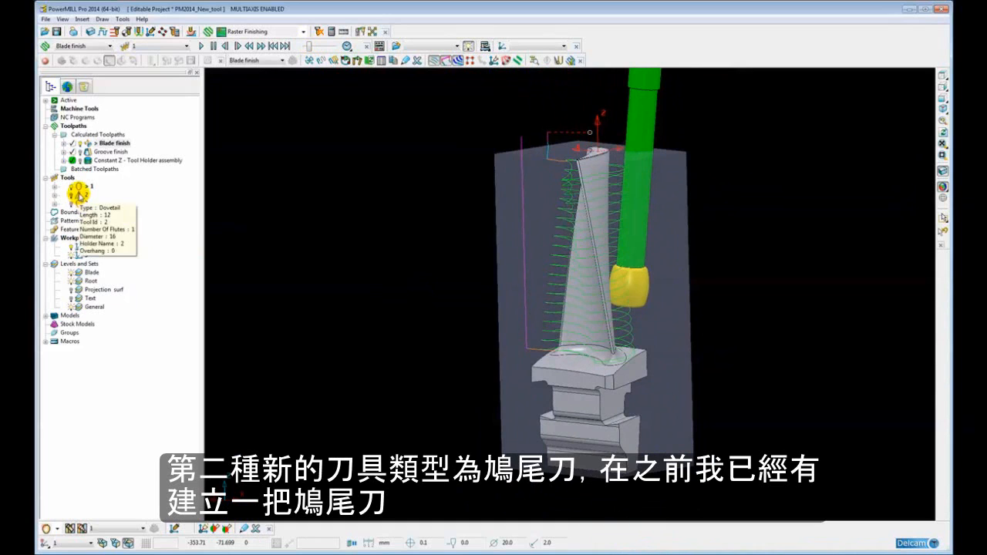
pyautogui.click(80, 196)
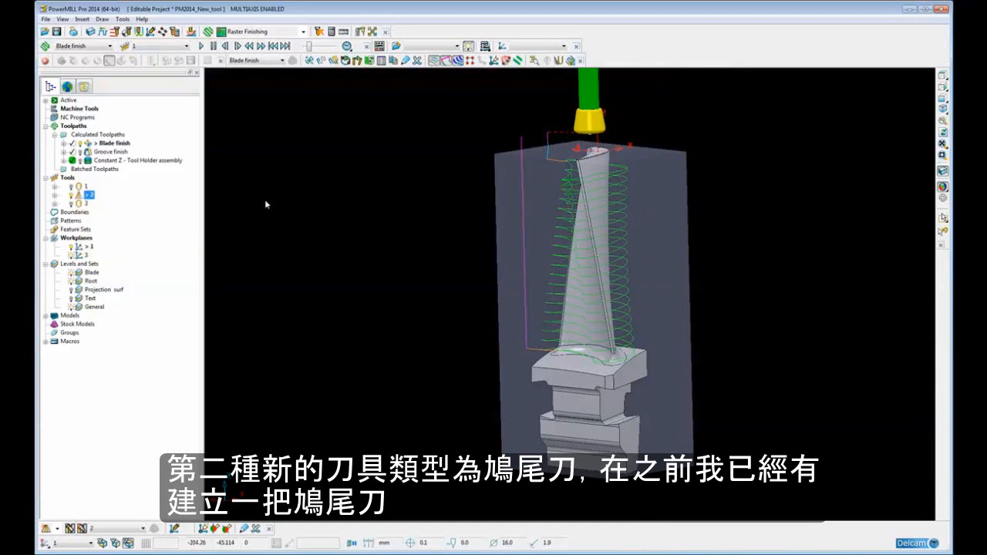
pyautogui.scroll(5, 615, 188)
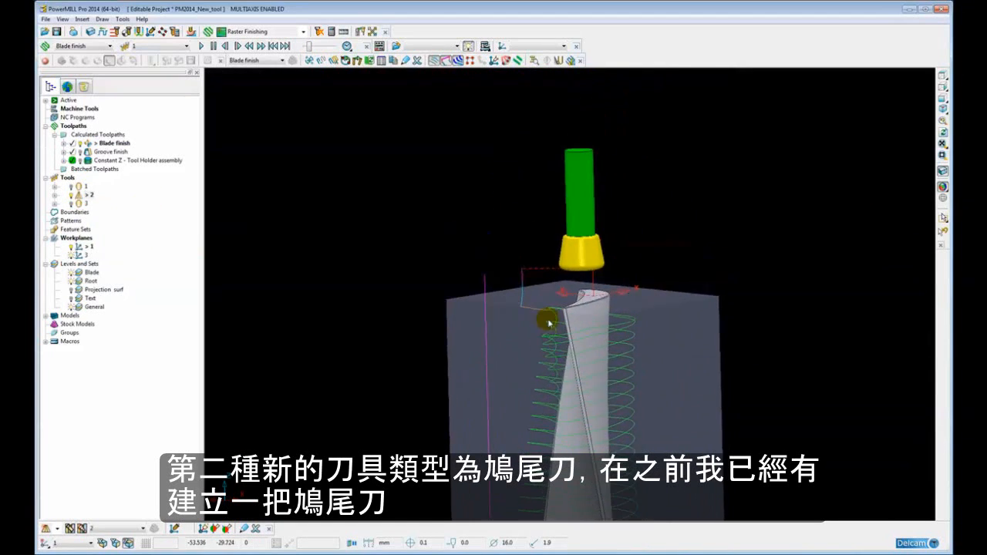
pyautogui.rightClick(89, 195)
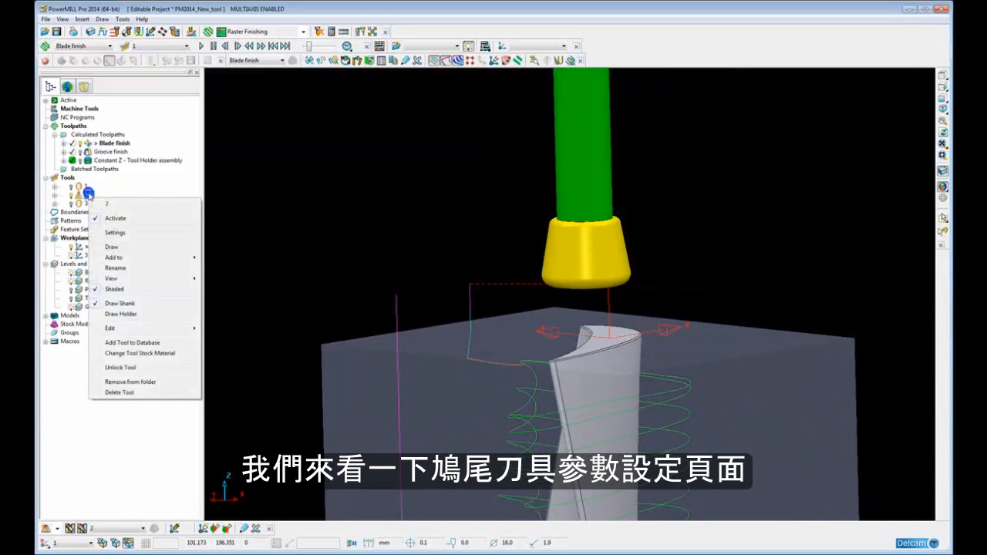
pyautogui.click(117, 233)
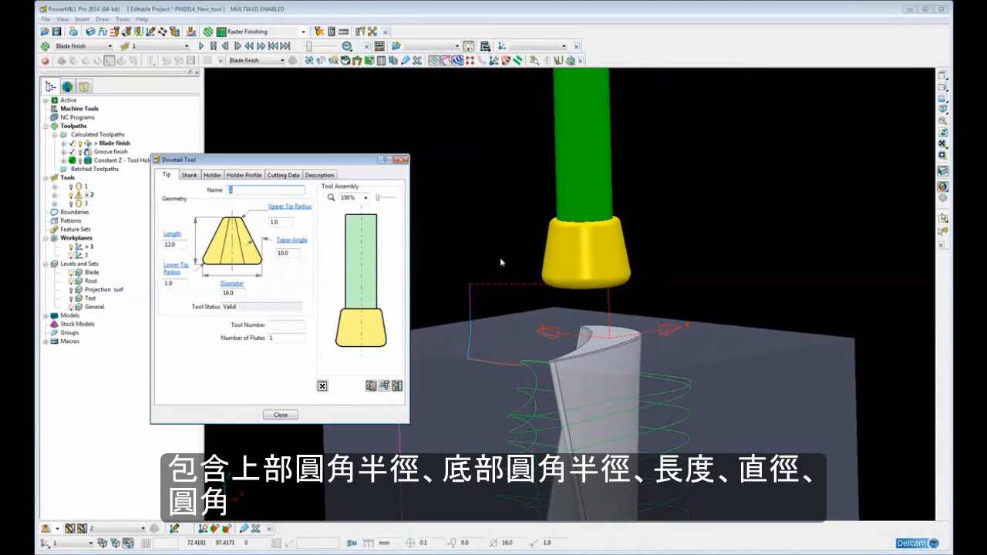
pyautogui.click(282, 416)
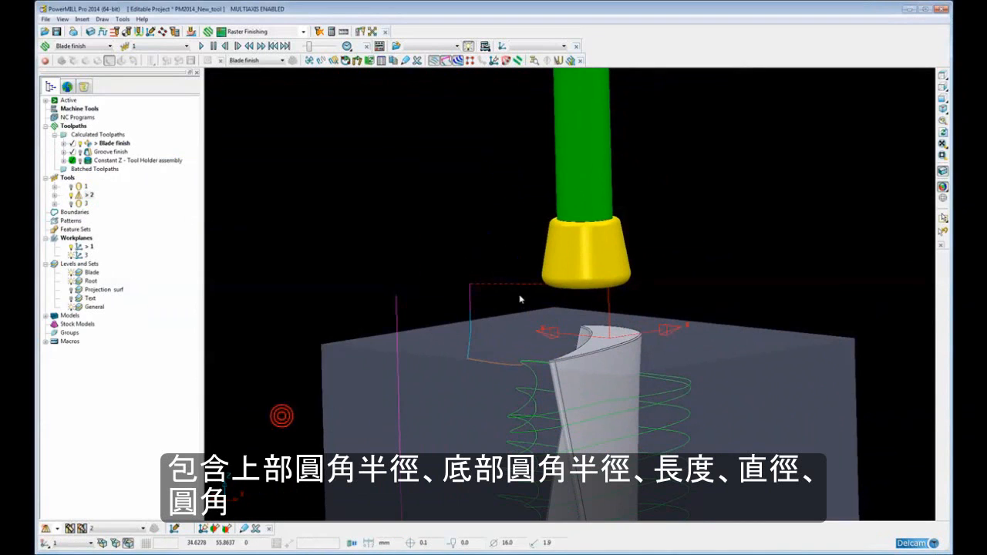
# Activate the Groove finish toolpath and view the dovetail groove on the blade root up close.
pyautogui.keyDown('ctrl'); pyautogui.moveTo(520, 300); pyautogui.dragTo(493, 241, button='middle'); pyautogui.keyUp('ctrl')
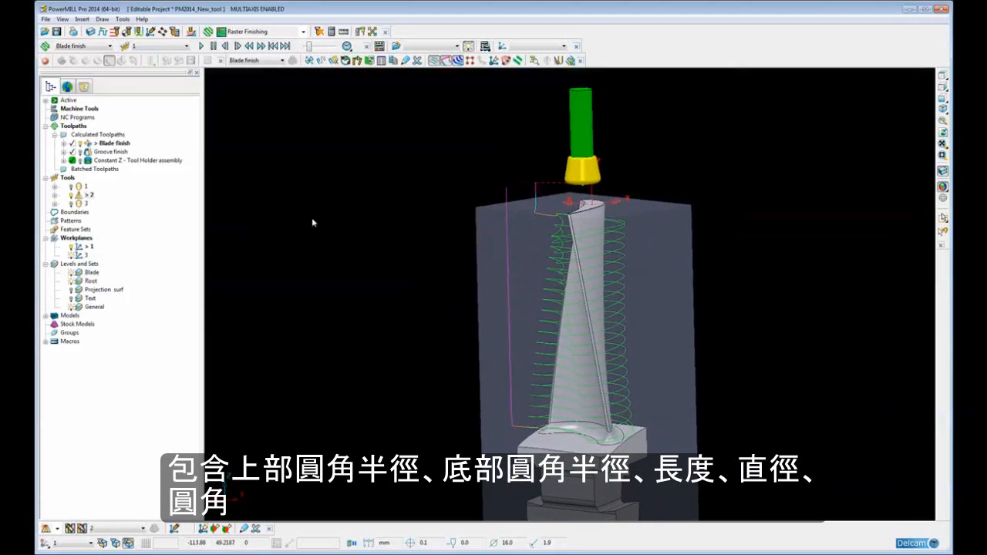
pyautogui.doubleClick(87, 151)
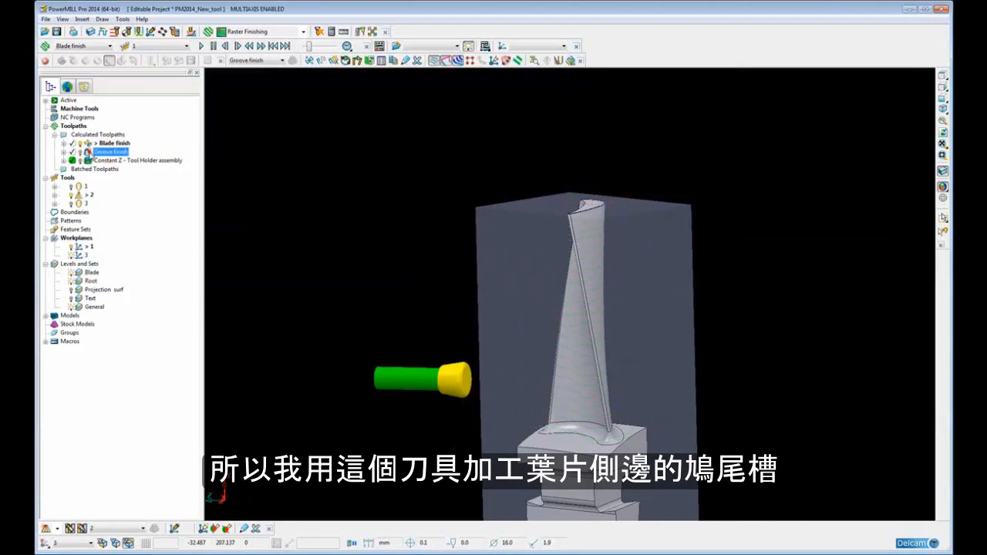
pyautogui.moveTo(573, 275)
pyautogui.mouseDown(button='middle')
pyautogui.moveTo(676, 366)
pyautogui.moveTo(392, 259)
pyautogui.moveTo(569, 223)
pyautogui.mouseUp(button='middle')
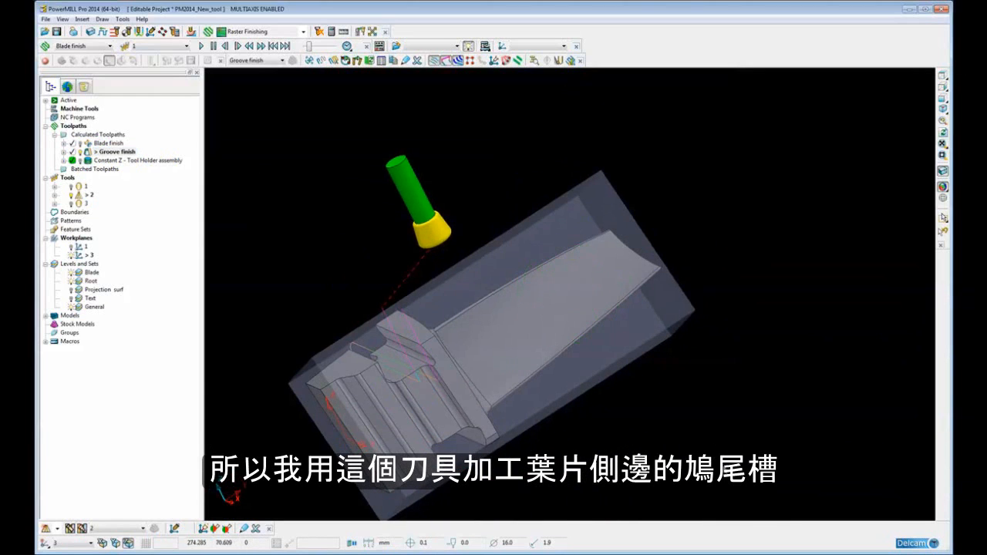
pyautogui.moveTo(722, 466); pyautogui.dragTo(551, 317, button='middle')
pyautogui.scroll(3, 491, 290)
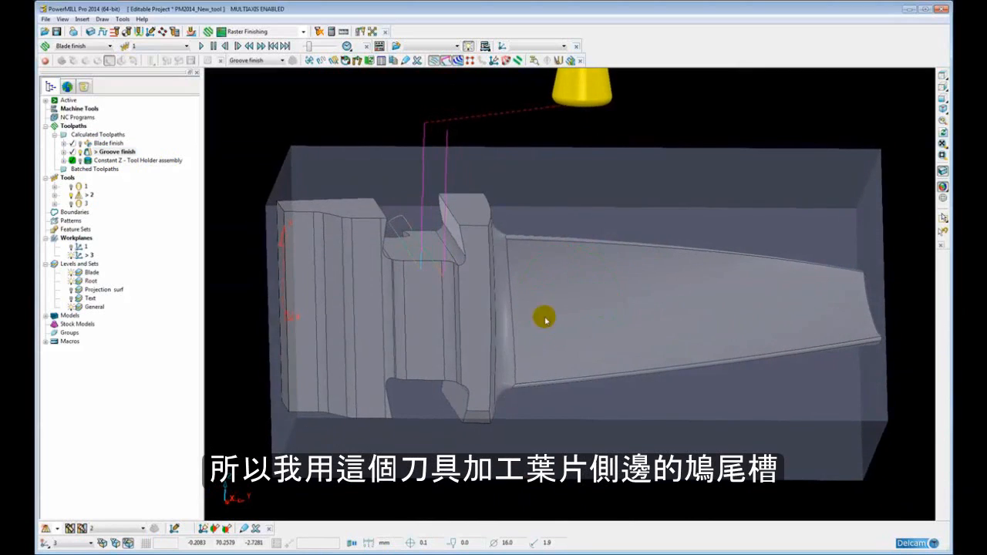
# Open the swarf finishing settings of the Groove finish toolpath and view the dovetail groove up close.
pyautogui.moveTo(606, 293); pyautogui.dragTo(461, 296, button='middle')
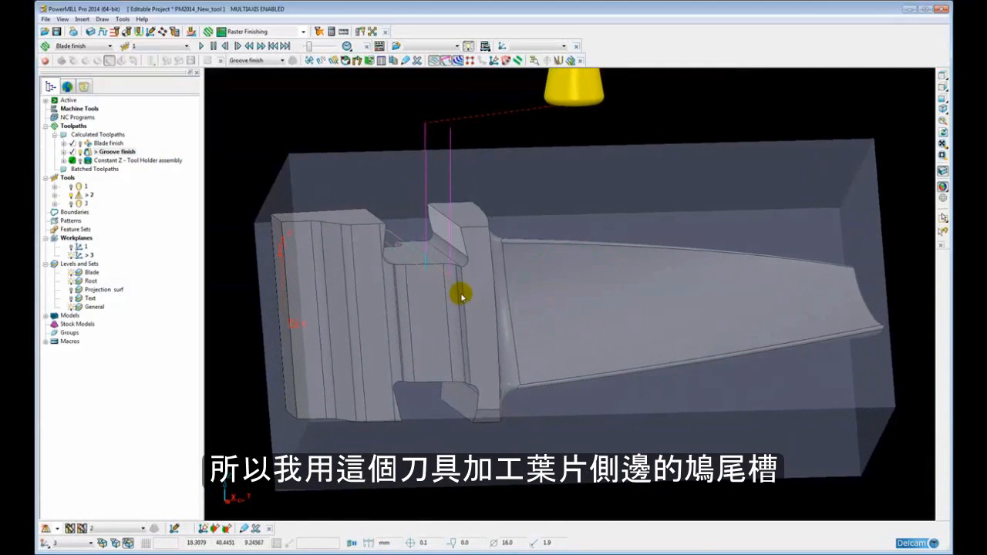
pyautogui.rightClick(117, 151)
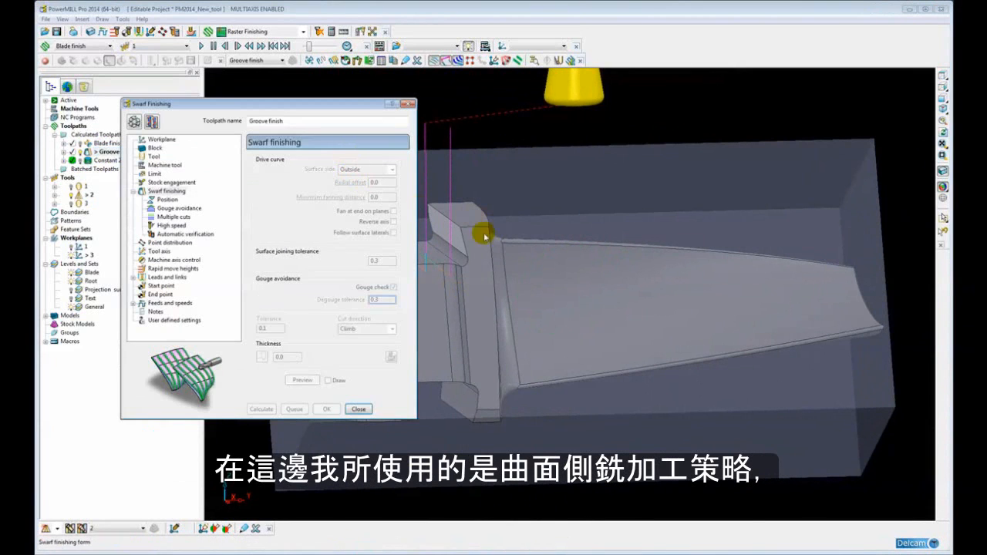
pyautogui.scroll(3, 597, 269)
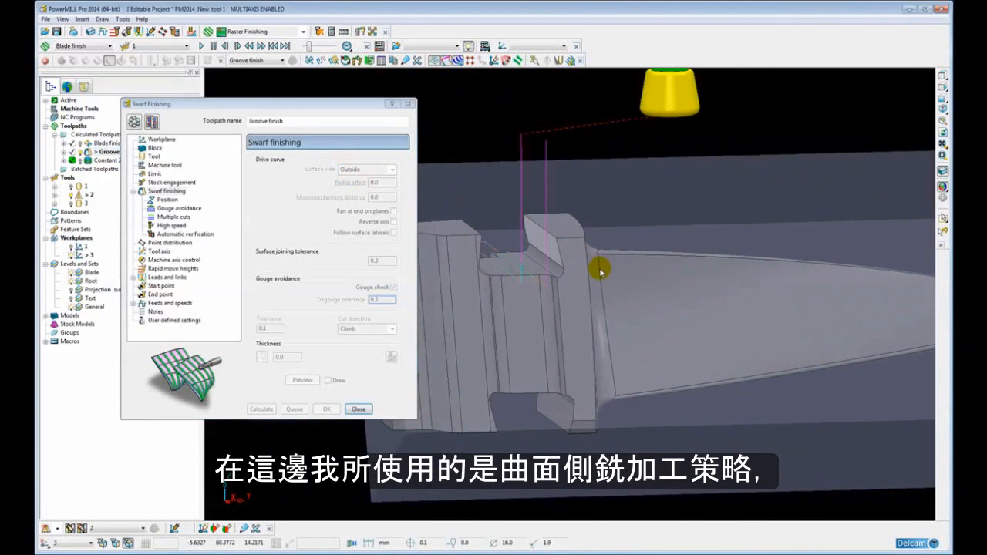
pyautogui.scroll(4, 578, 285)
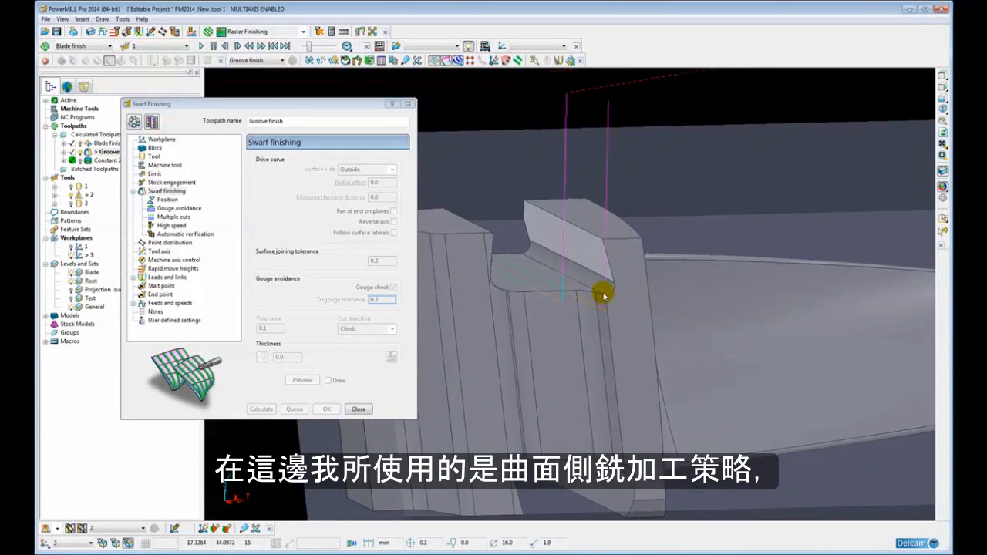
pyautogui.moveTo(561, 288); pyautogui.dragTo(545, 278, button='middle')
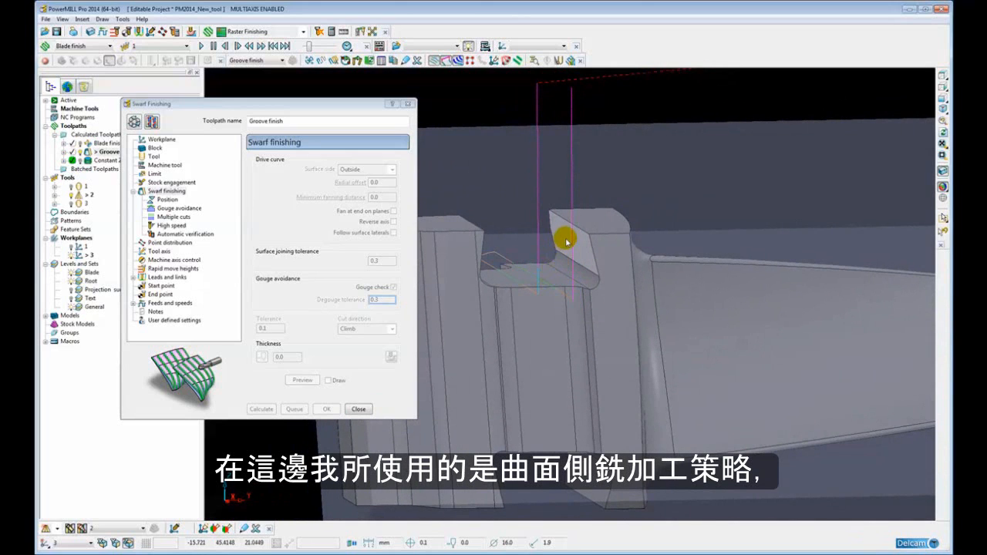
# Examine the two selected groove side surfaces in wireframe display, restore the shaded model, and close the toolpath settings unchanged.
pyautogui.click(941, 198)
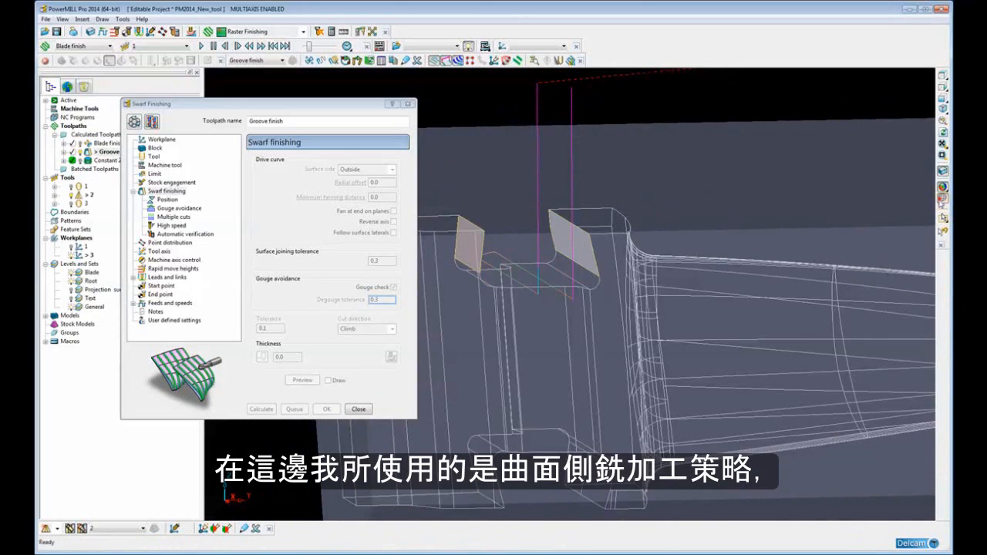
pyautogui.moveTo(829, 301); pyautogui.dragTo(689, 302, button='middle')
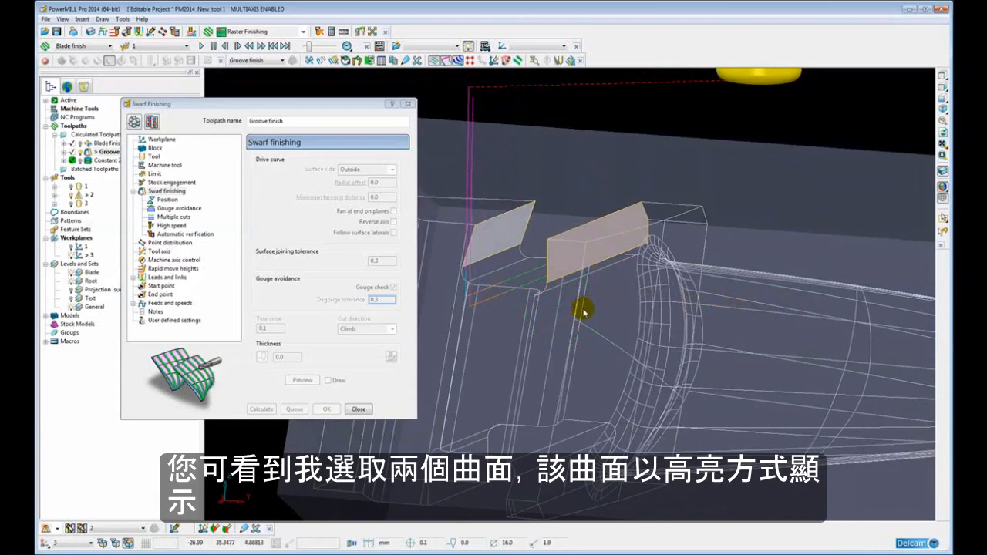
pyautogui.moveTo(569, 326)
pyautogui.mouseDown(button='middle')
pyautogui.moveTo(668, 321)
pyautogui.moveTo(597, 333)
pyautogui.moveTo(632, 322)
pyautogui.moveTo(587, 320)
pyautogui.mouseUp(button='middle')
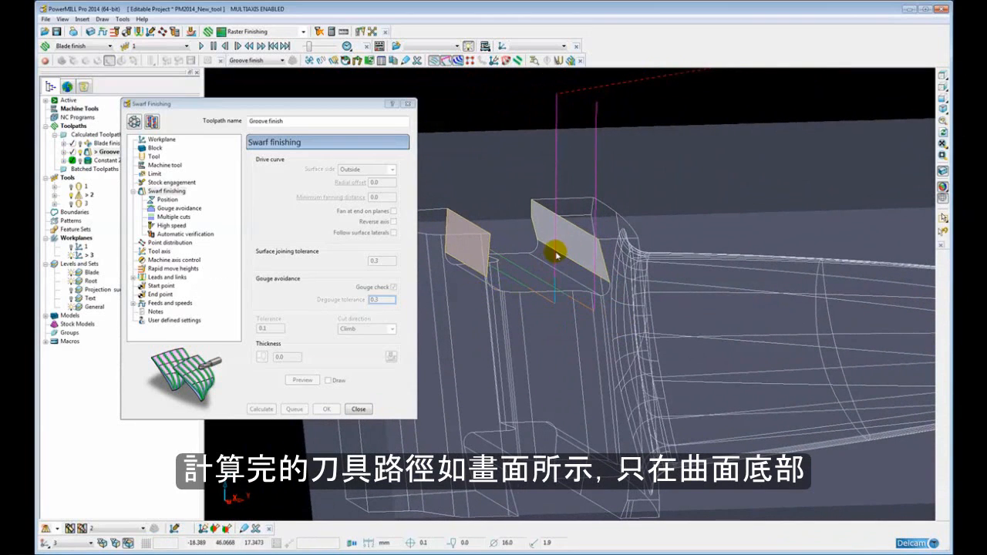
pyautogui.click(942, 198)
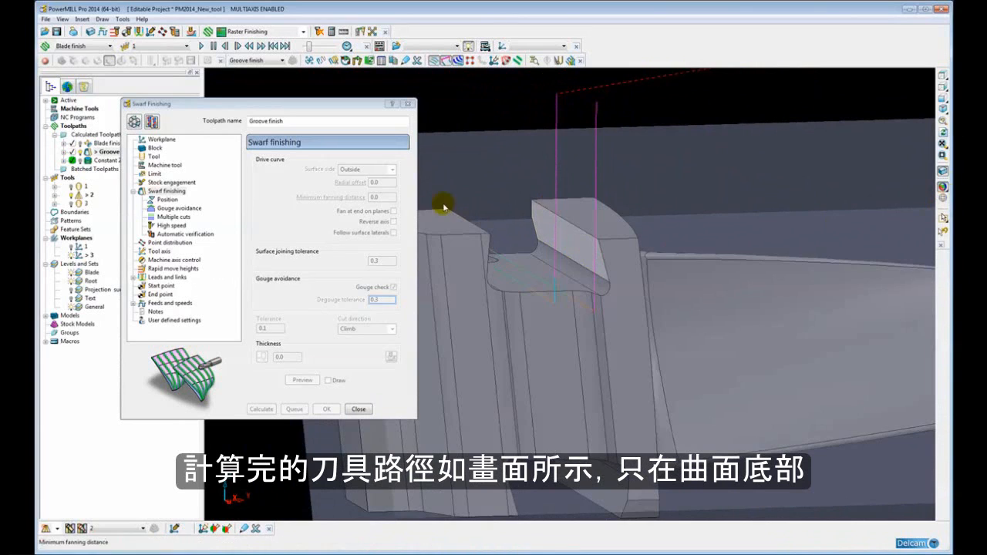
pyautogui.moveTo(515, 253)
pyautogui.keyDown('ctrl'); pyautogui.mouseDown(button='middle')
pyautogui.moveTo(527, 315)
pyautogui.moveTo(537, 319)
pyautogui.mouseUp(button='middle'); pyautogui.keyUp('ctrl')
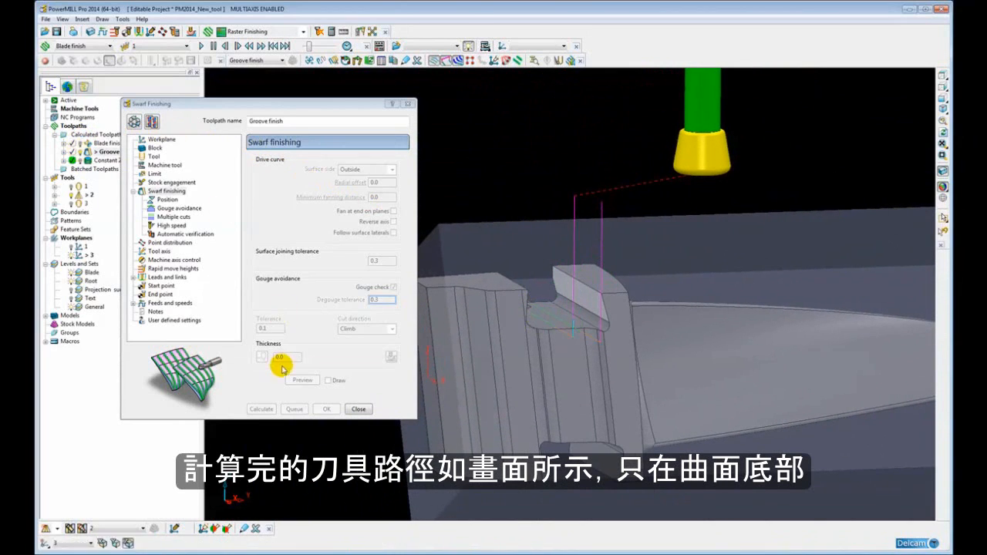
pyautogui.click(356, 409)
# Simulate the Groove finish toolpath from its start and examine the dovetail tool above the blade root.
pyautogui.rightClick(121, 153)
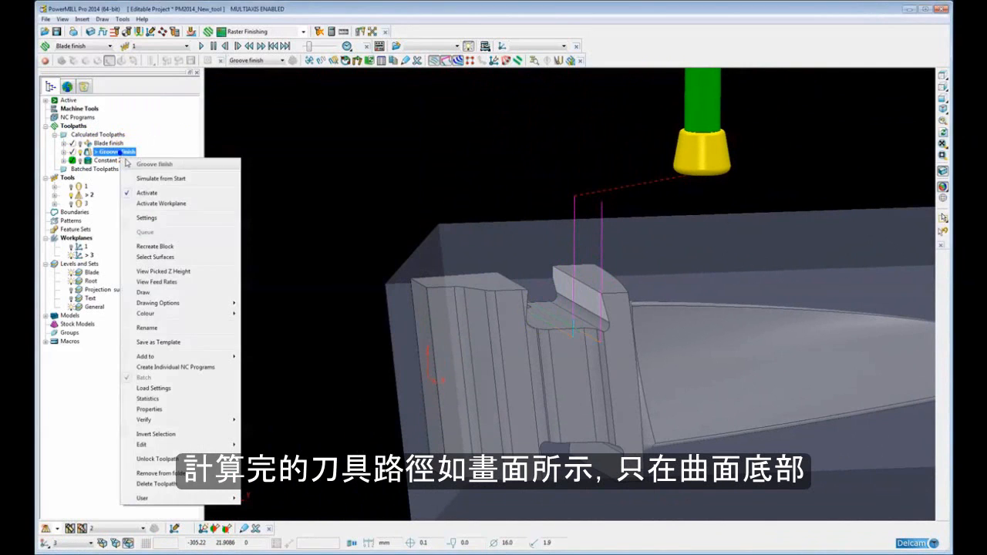
pyautogui.click(143, 178)
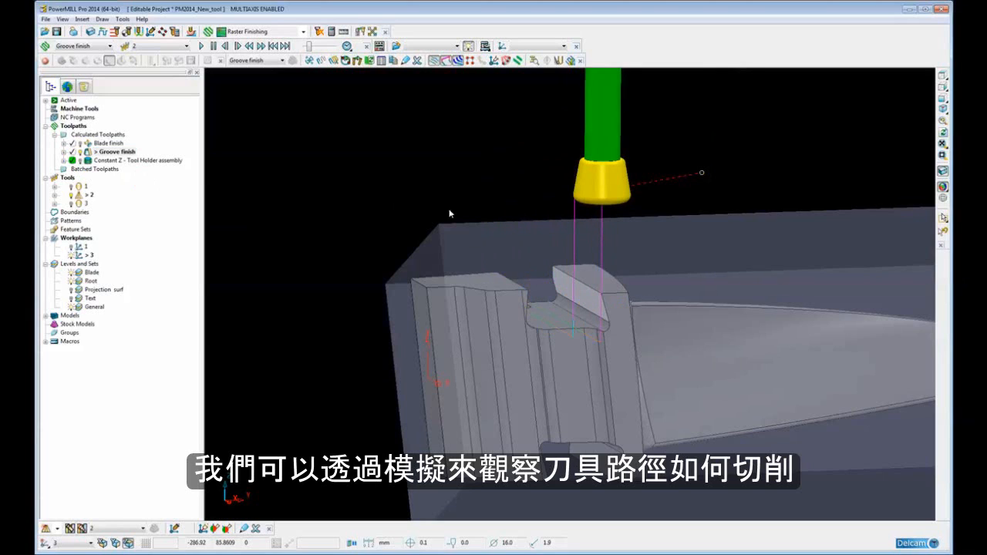
pyautogui.keyDown('shift'); pyautogui.moveTo(568, 233); pyautogui.dragTo(496, 215, button='middle'); pyautogui.keyUp('shift')
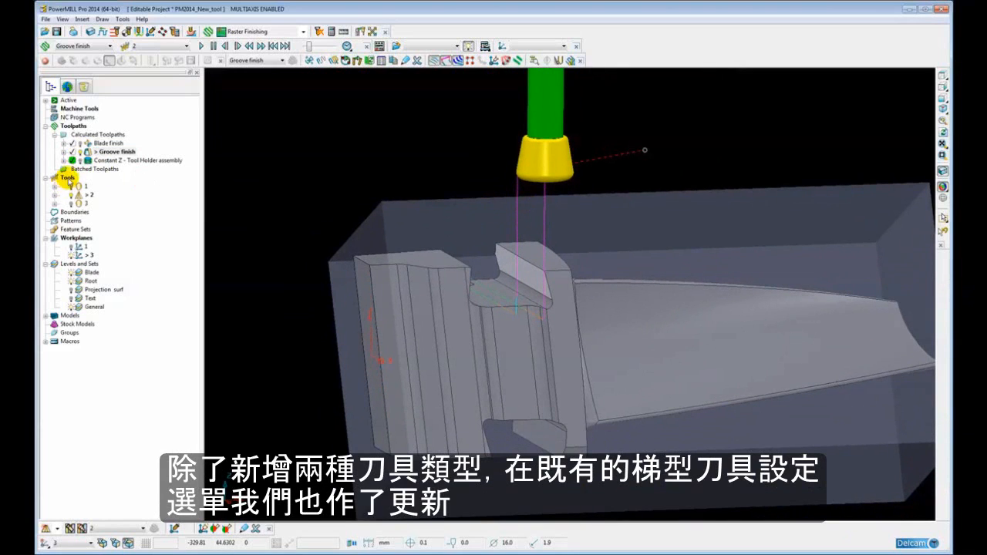
# Create a tipped disc tool and set its cutting length to 8.0 mm.
pyautogui.rightClick(69, 180)
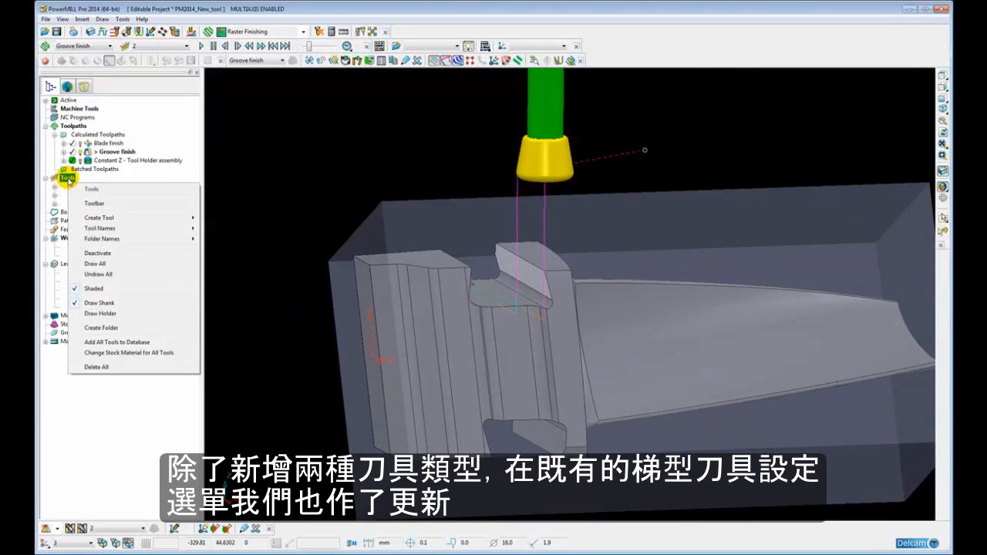
pyautogui.moveTo(96, 217)
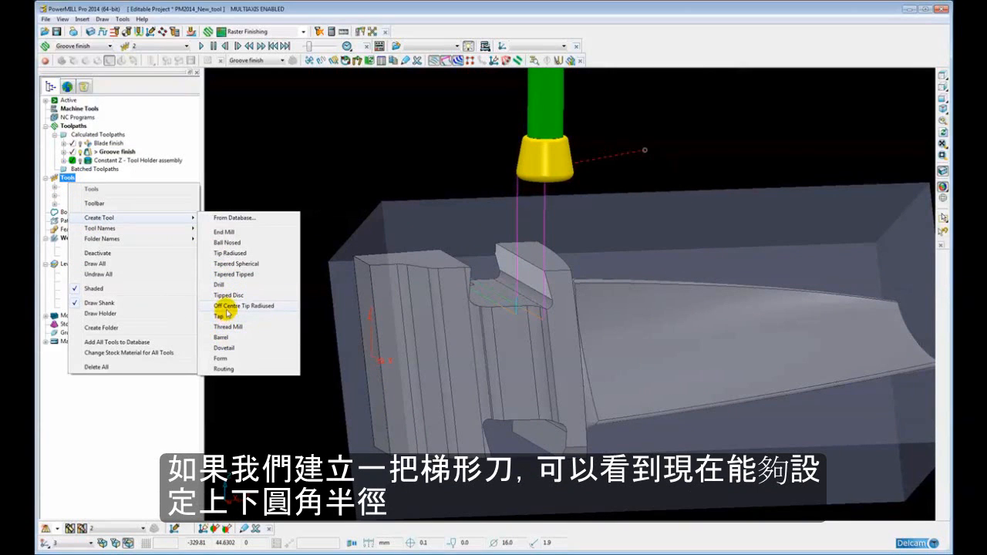
pyautogui.click(228, 295)
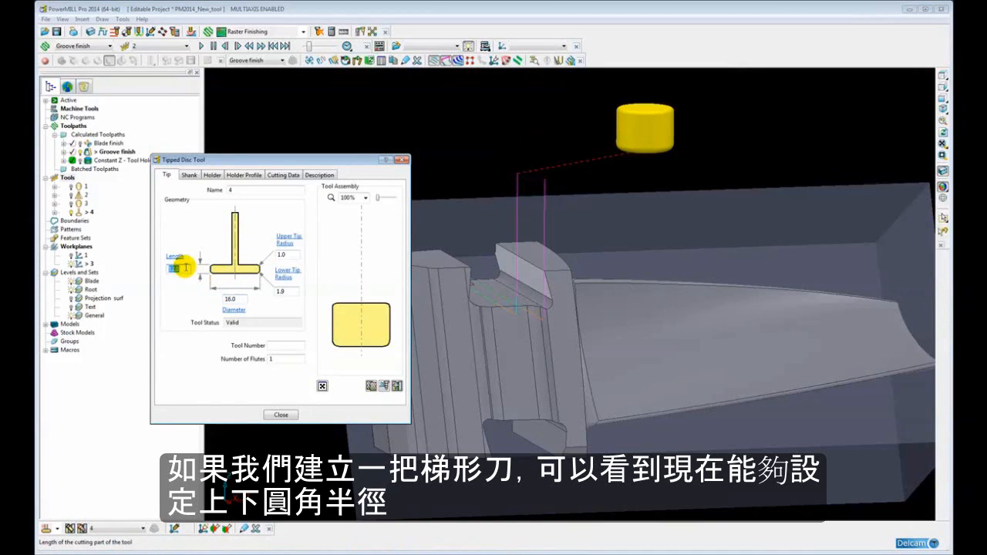
pyautogui.click(233, 299)
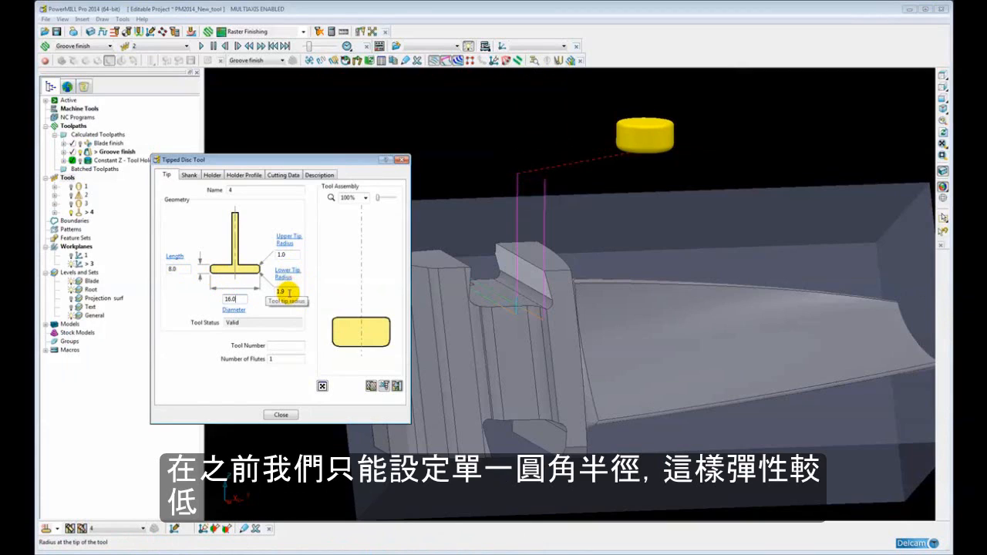
# Set the tipped disc tool's lower tip radius to 4 and upper tip radius to 0.5, inspect its shape, and save it.
pyautogui.click(287, 292)
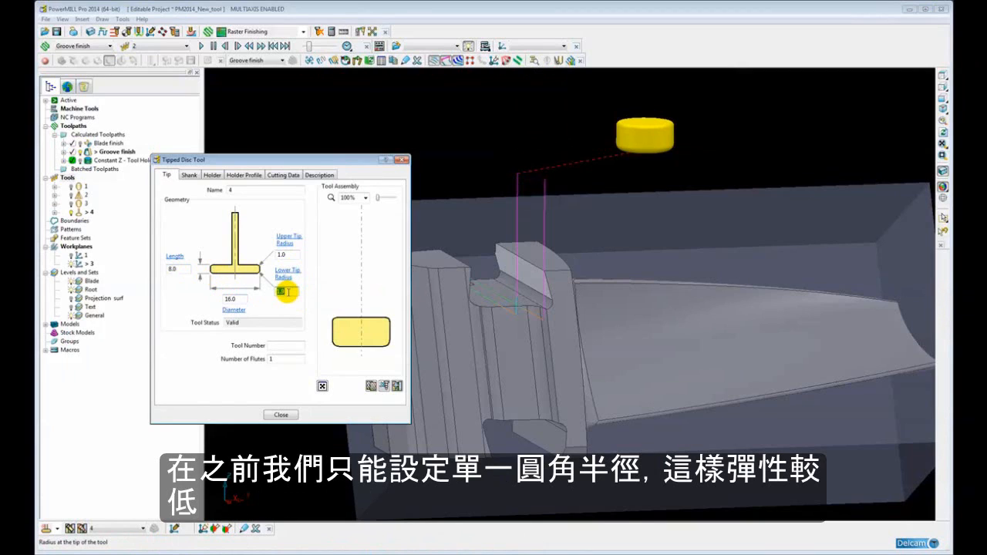
pyautogui.write('4')
pyautogui.click(291, 253)
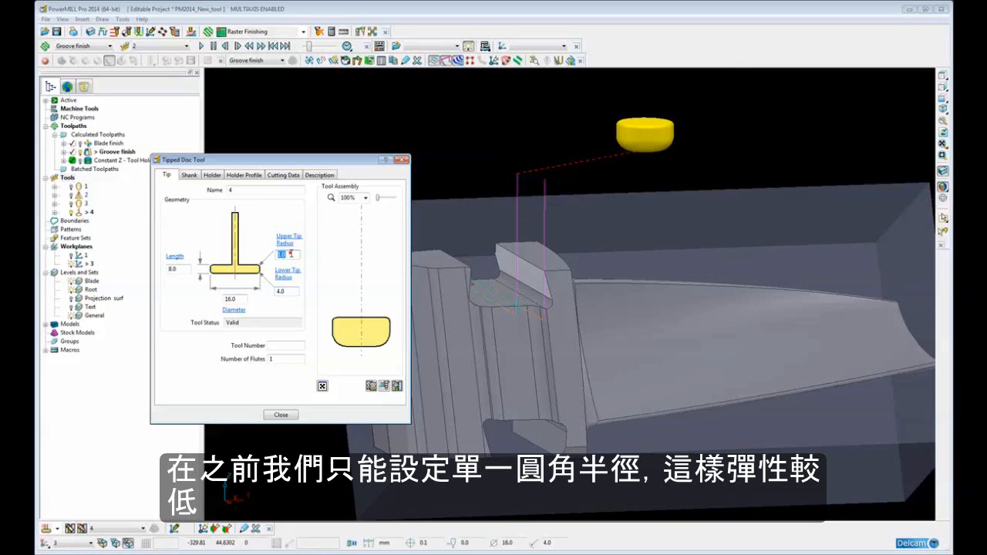
pyautogui.write('0.5')
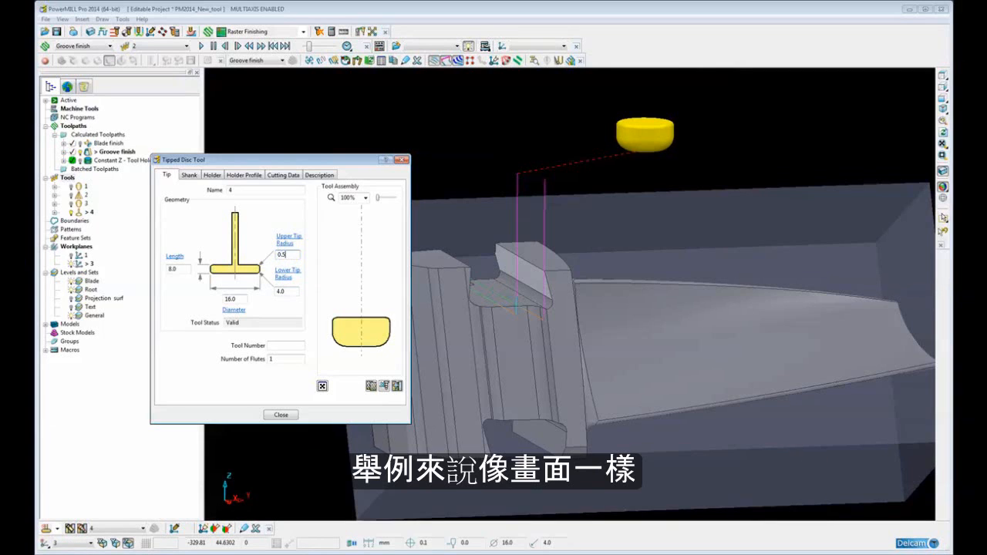
pyautogui.click(290, 291)
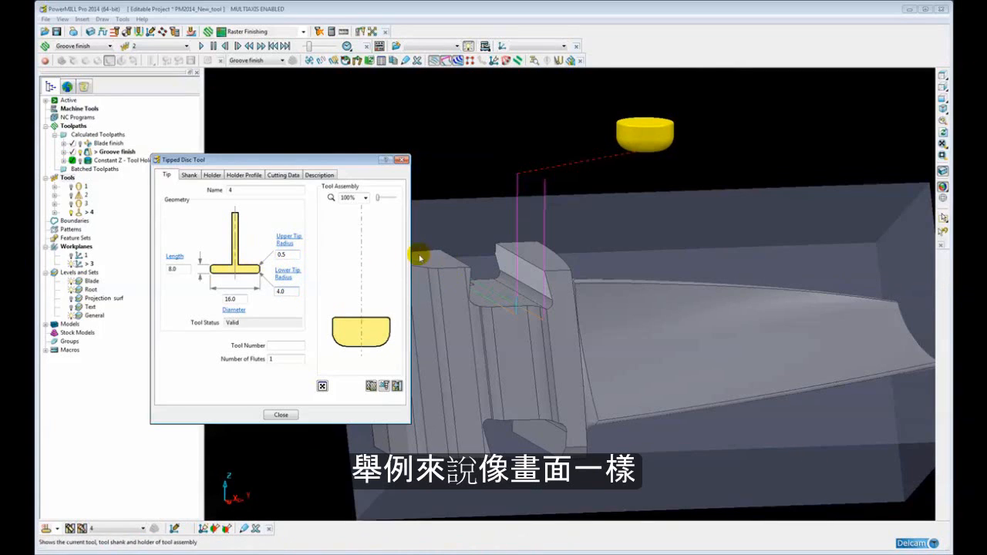
pyautogui.scroll(4, 469, 334)
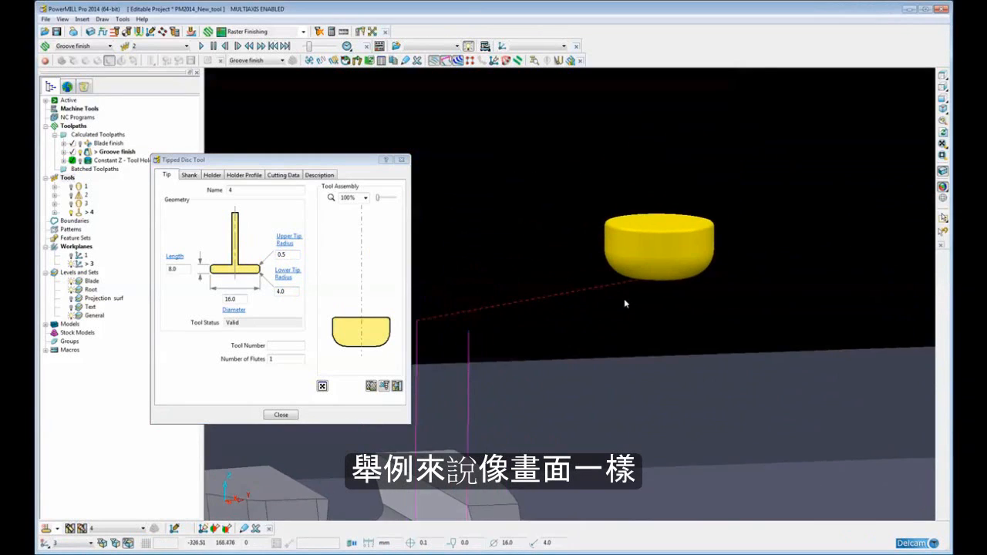
pyautogui.scroll(2, 625, 302)
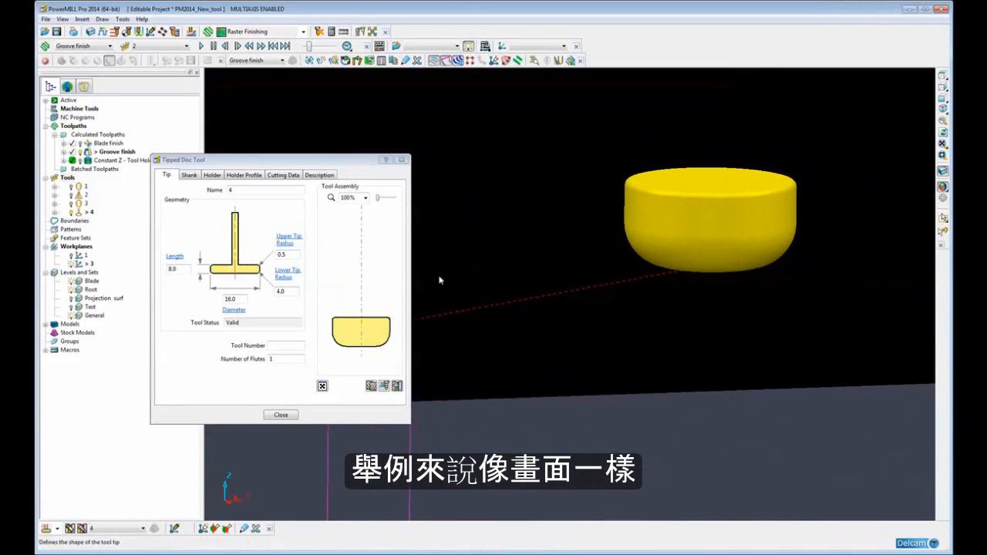
pyautogui.click(277, 417)
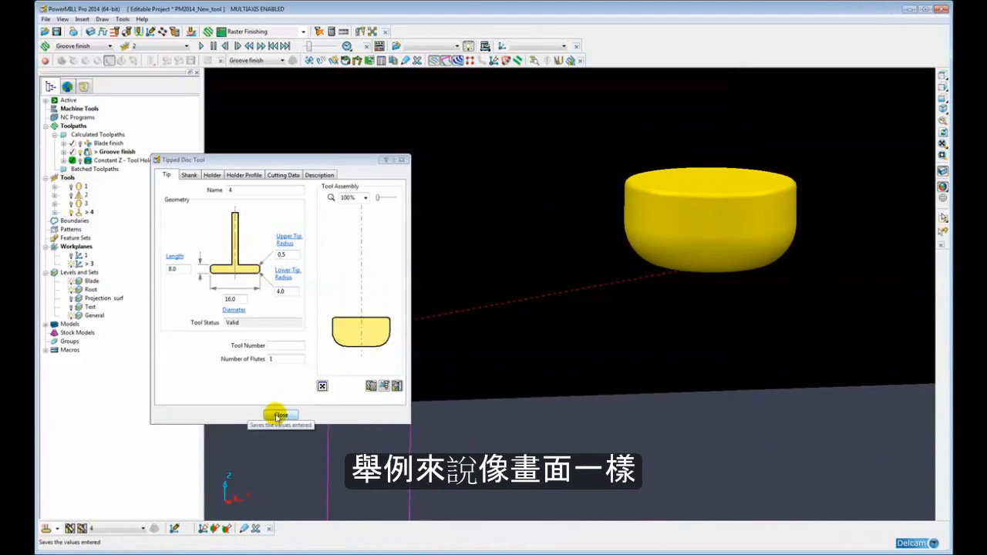
pyautogui.click(276, 417)
# Activate the Blade finish toolpath and display the holder of barrel tool 1.
pyautogui.scroll(-6, 467, 347)
pyautogui.keyDown('shift'); pyautogui.moveTo(528, 374); pyautogui.dragTo(497, 273, button='middle'); pyautogui.keyUp('shift')
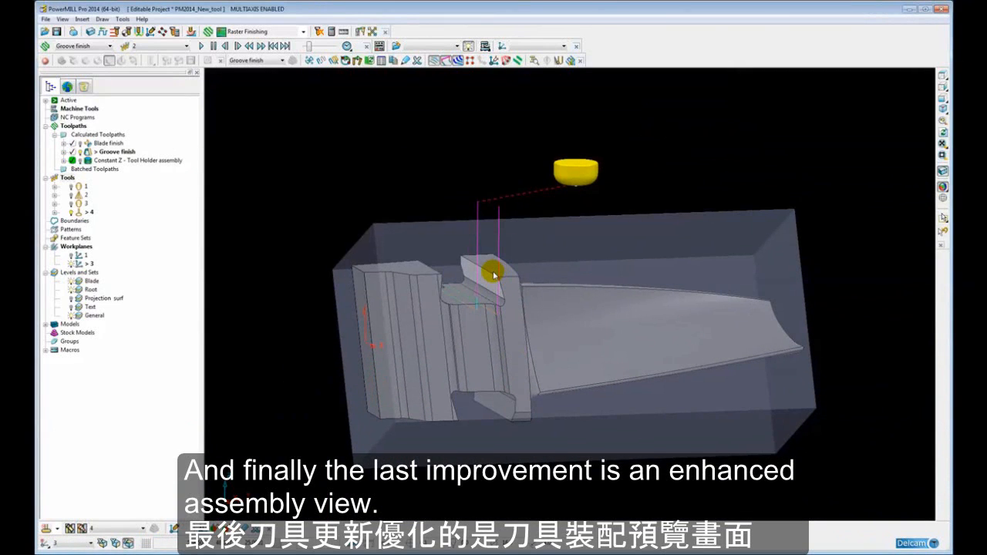
pyautogui.click(493, 273)
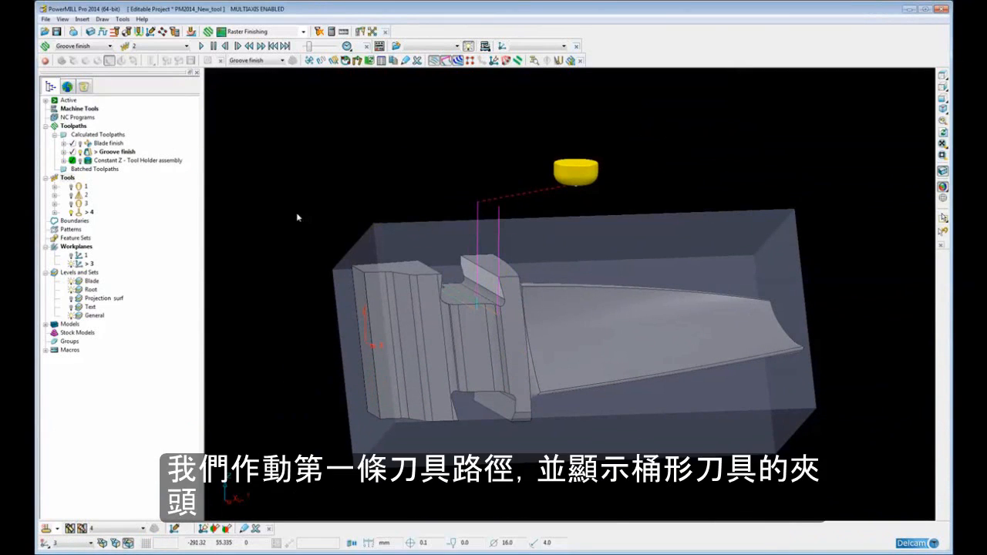
pyautogui.doubleClick(88, 143)
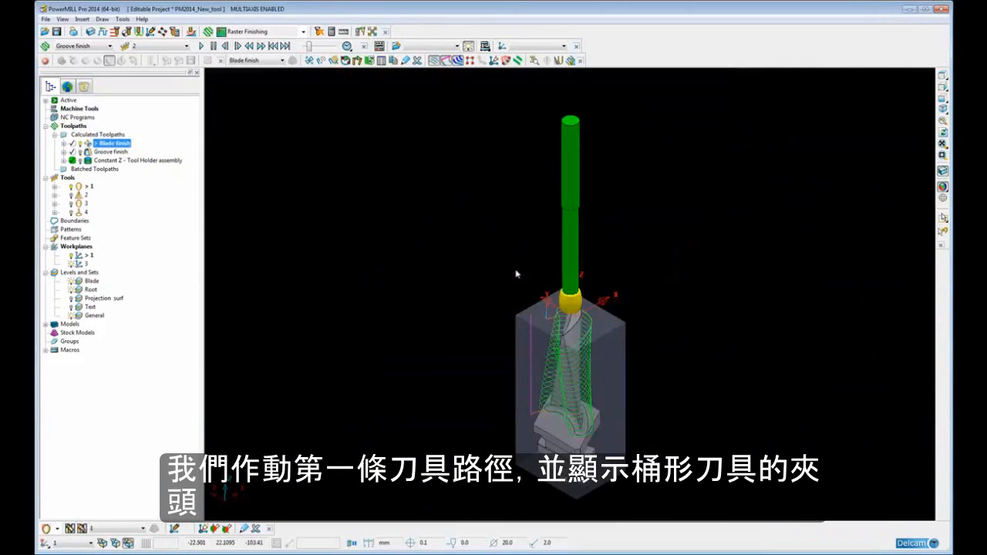
pyautogui.rightClick(77, 187)
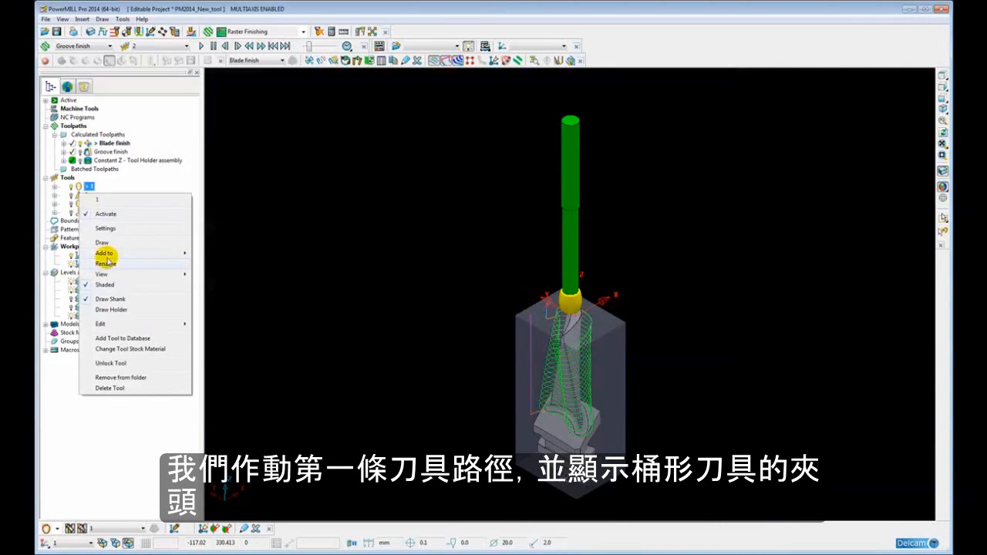
pyautogui.click(108, 309)
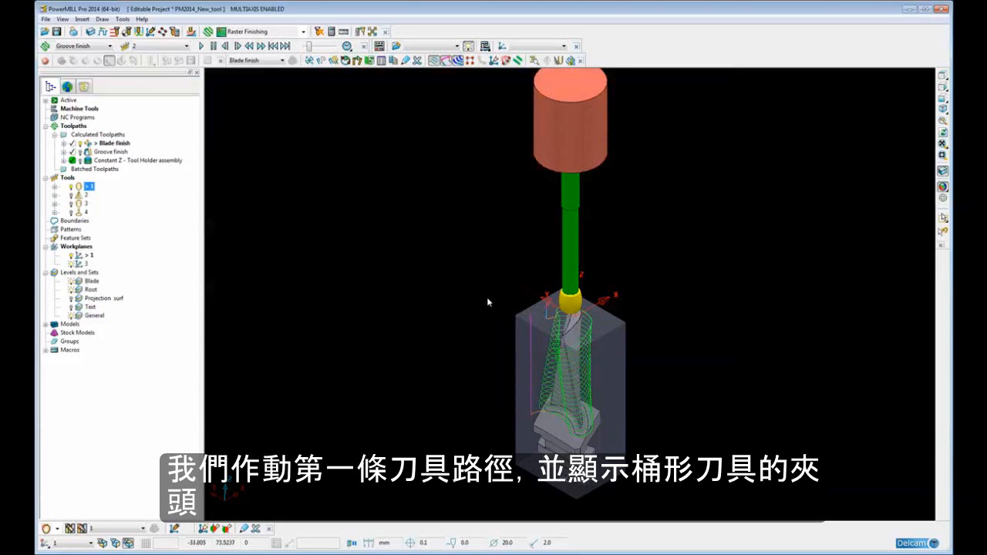
pyautogui.keyDown('shift'); pyautogui.moveTo(487, 297); pyautogui.dragTo(483, 327, button='middle'); pyautogui.keyUp('shift')
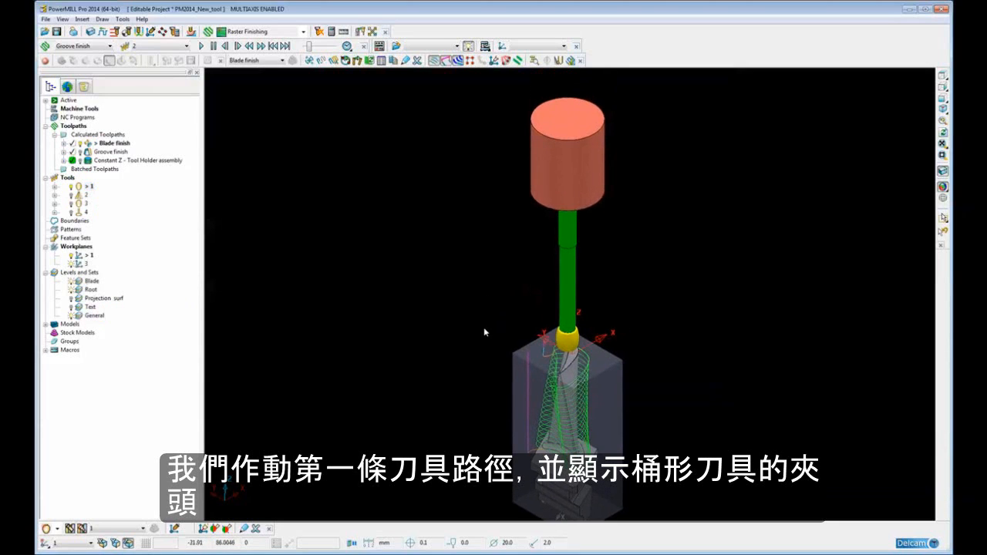
# Open the tool assembly preview from barrel tool 1's settings and enlarge the preview window.
pyautogui.rightClick(79, 187)
pyautogui.click(103, 226)
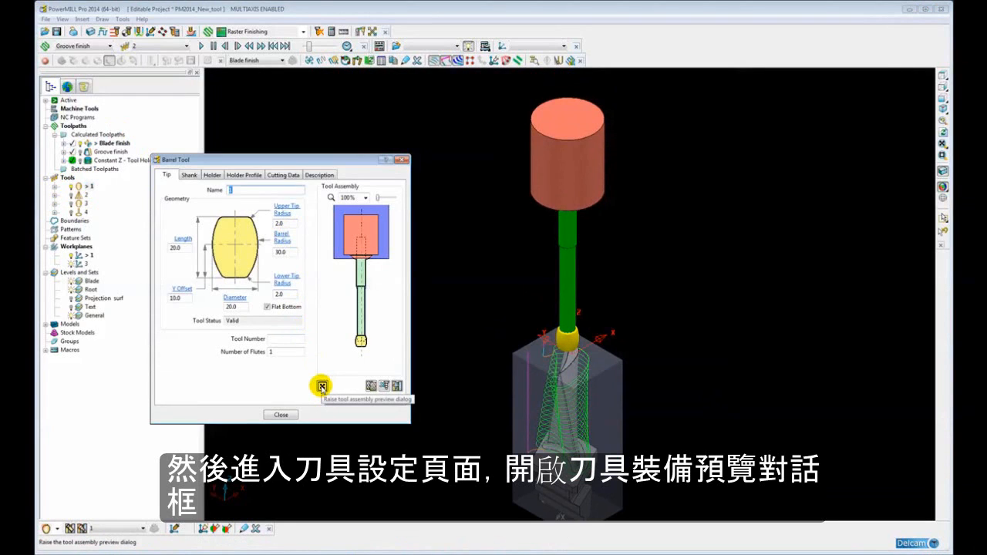
pyautogui.click(322, 386)
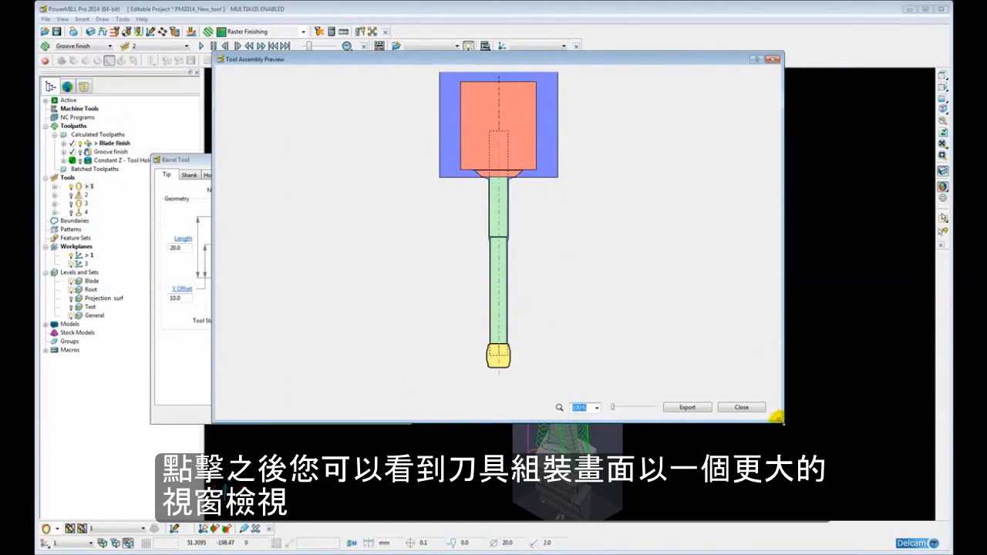
pyautogui.moveTo(777, 418); pyautogui.dragTo(846, 486)
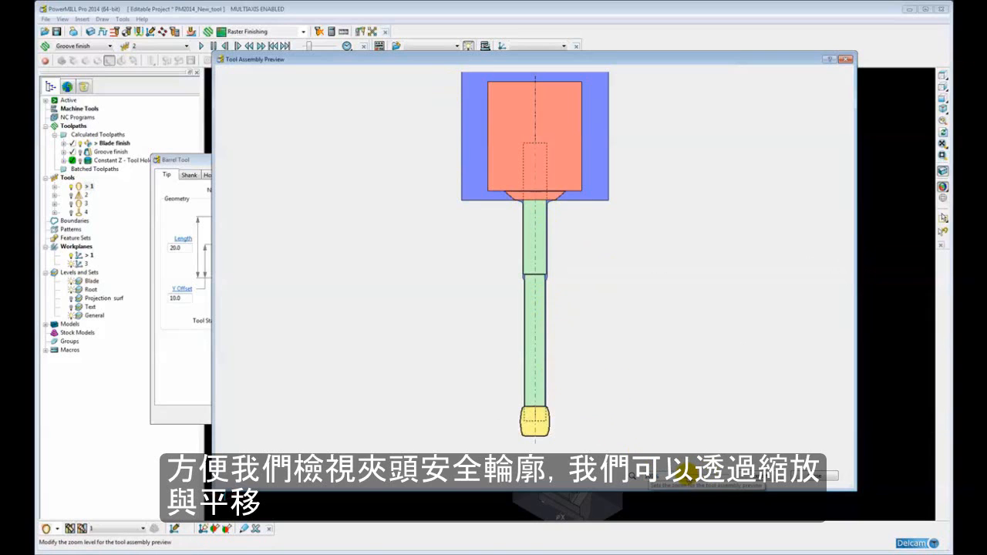
# Examine the shank and its clearance profile up close along the barrel tool's assembly preview.
pyautogui.scroll(5, 701, 463)
pyautogui.moveTo(578, 135); pyautogui.dragTo(569, 209)
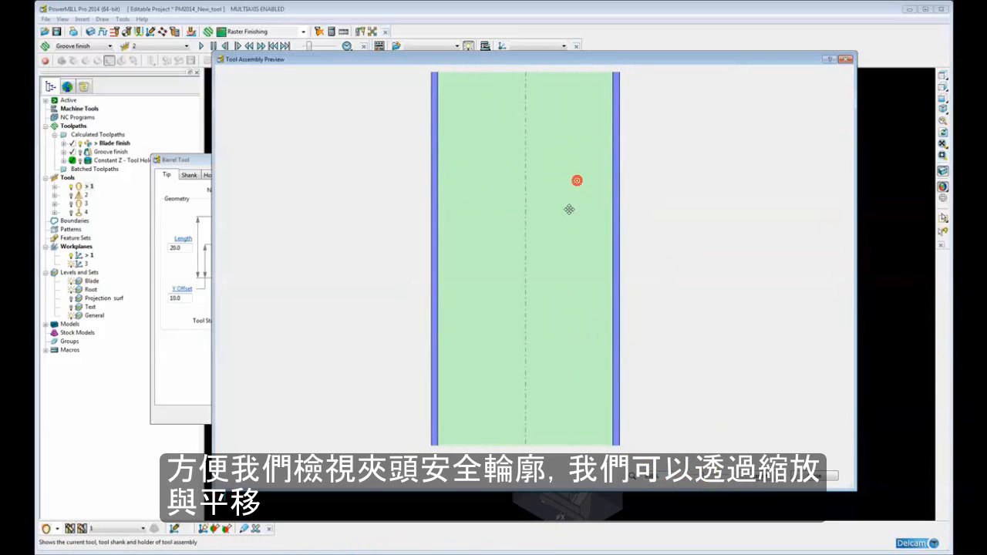
pyautogui.moveTo(565, 157); pyautogui.dragTo(560, 245)
pyautogui.moveTo(558, 115)
pyautogui.mouseDown()
pyautogui.moveTo(535, 207)
pyautogui.moveTo(535, 447)
pyautogui.mouseUp()
pyautogui.moveTo(528, 343); pyautogui.dragTo(544, 291)
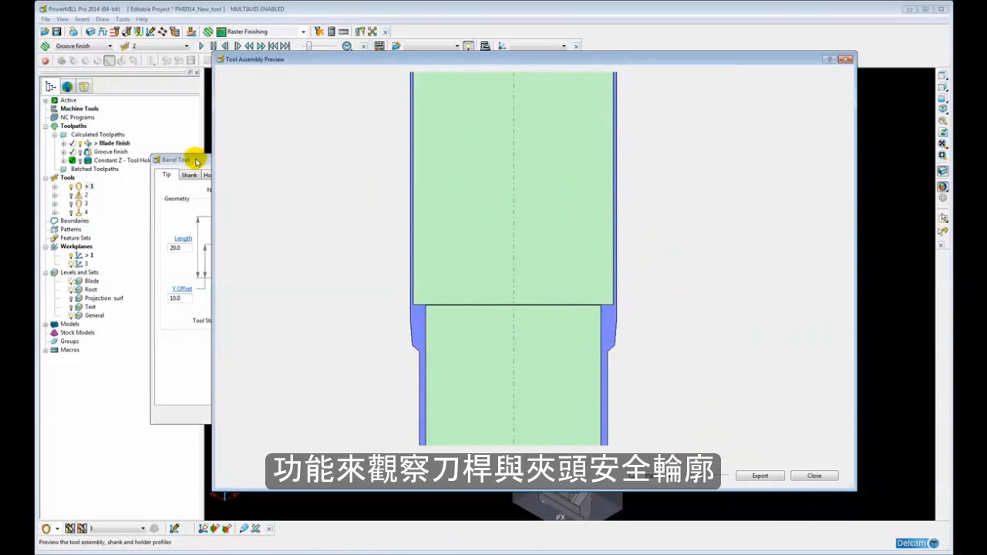
# Set the length of the barrel tool's lower 14 mm diameter shank component to 85.
pyautogui.moveTo(197, 162); pyautogui.dragTo(160, 156)
pyautogui.click(152, 168)
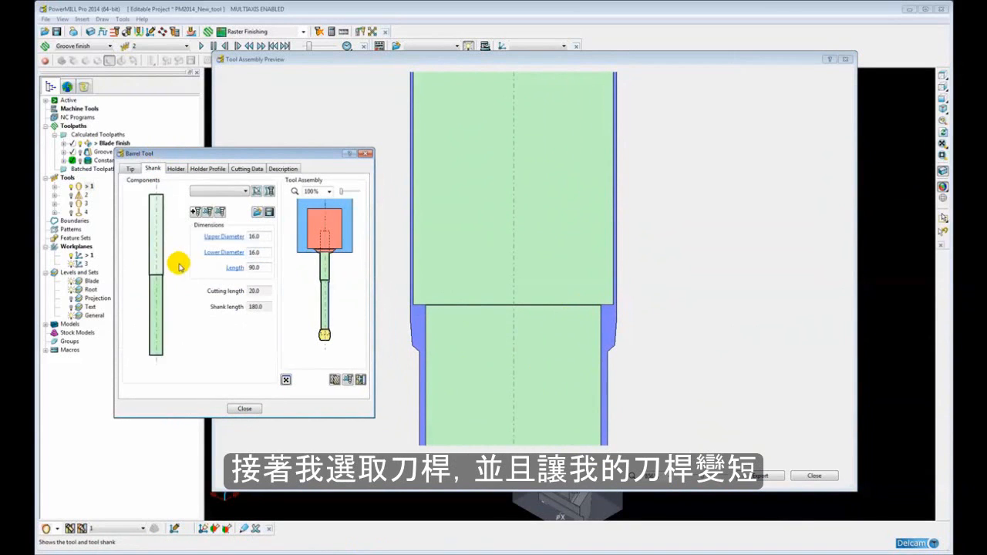
pyautogui.click(155, 284)
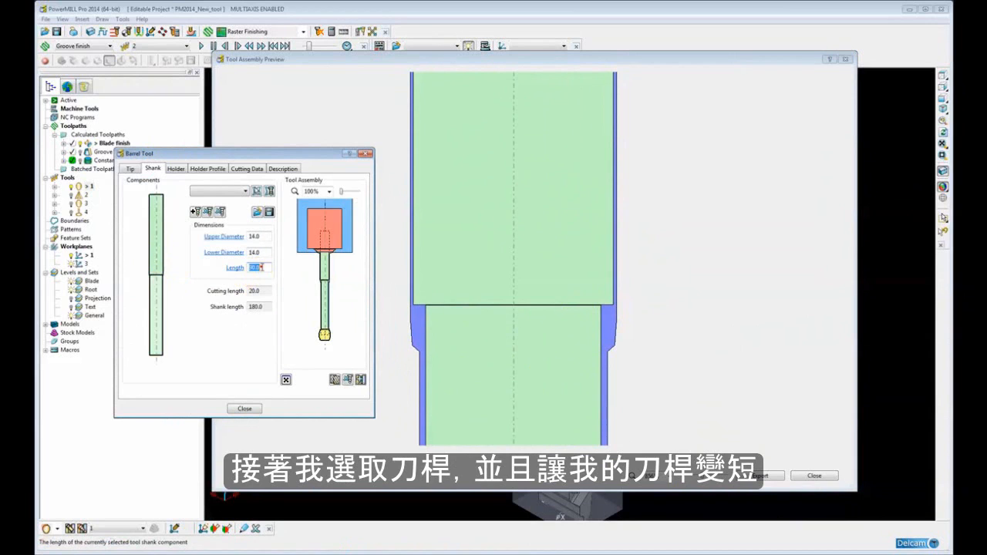
pyautogui.write('8')
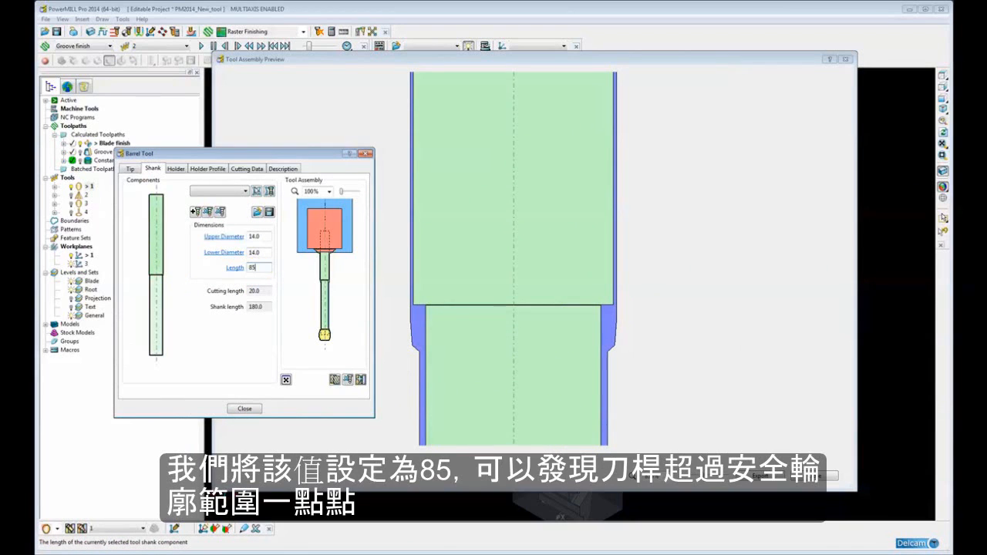
pyautogui.write('5')
pyautogui.press('Tab')
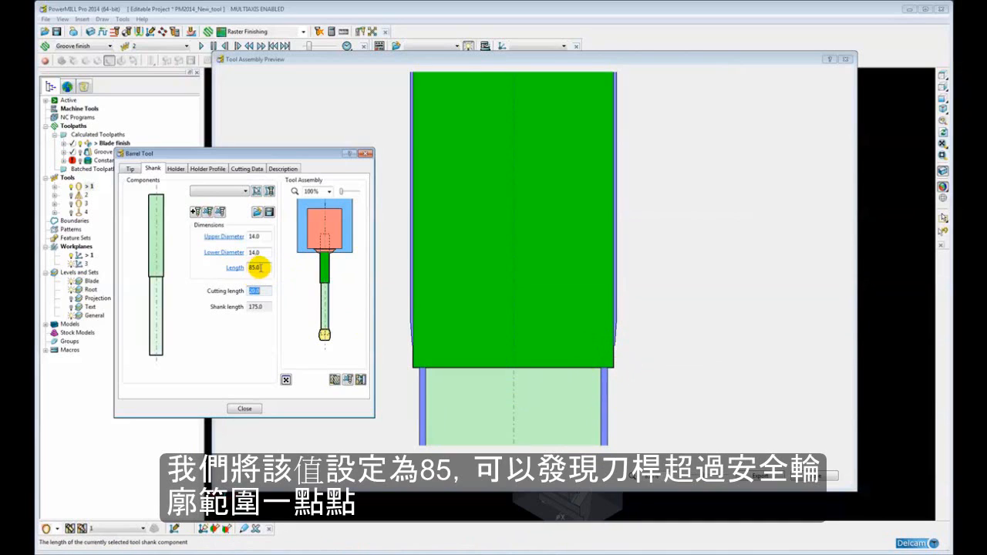
# Set the barrel tool's lower shank component length to 87.
pyautogui.moveTo(260, 267); pyautogui.dragTo(241, 268)
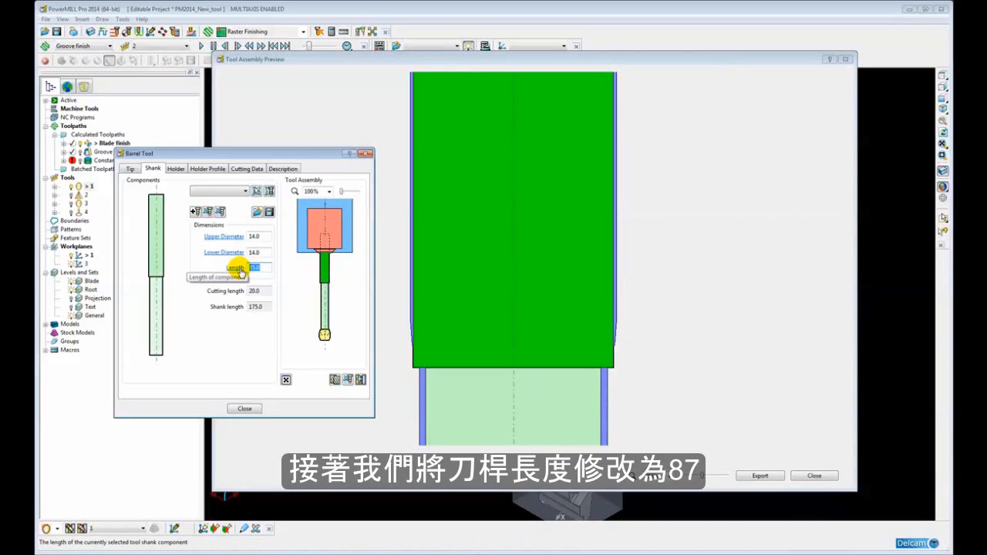
pyautogui.write('8')
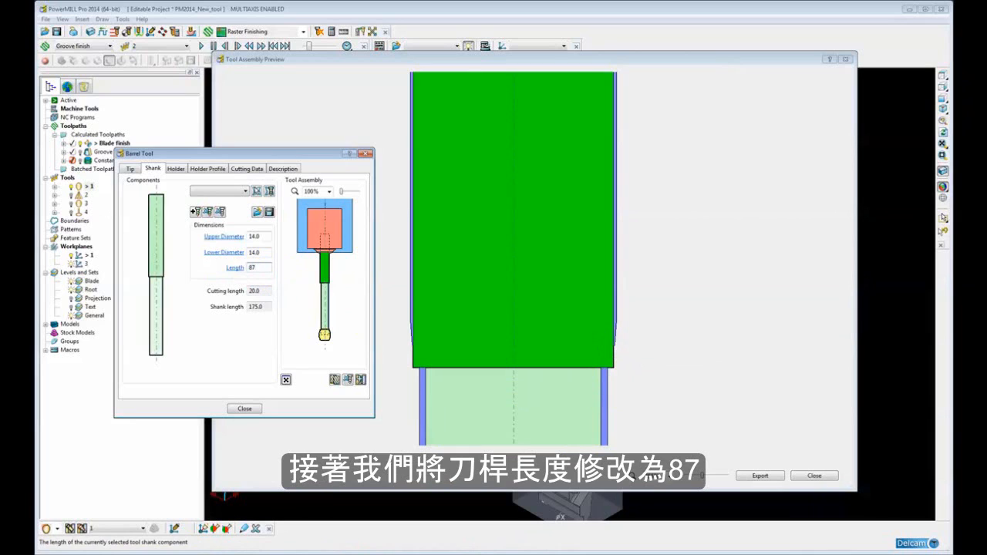
pyautogui.write('7')
pyautogui.press('Tab')
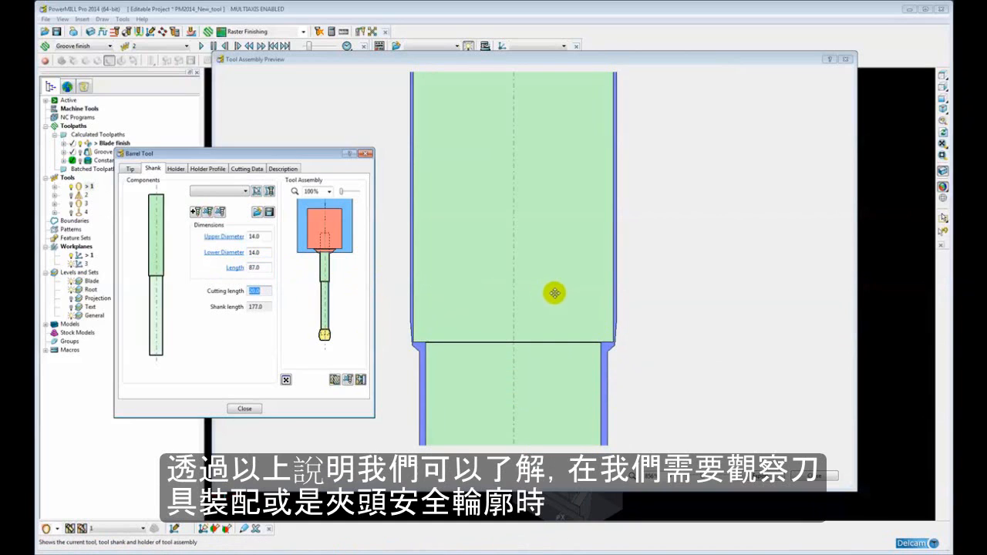